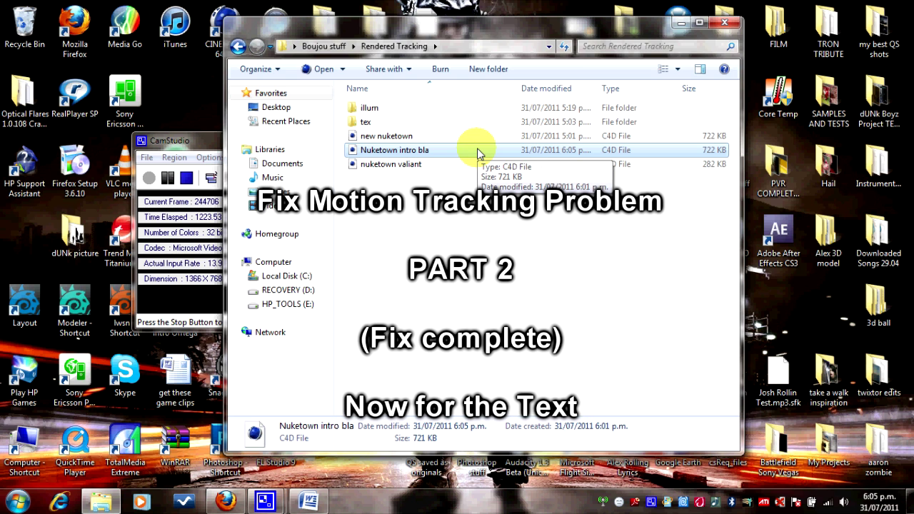
Minimize the Rendered Tracking folder window and select the Cinema 4D icon on the desktop
{"action": "left_click", "coordinate": [681, 23]}
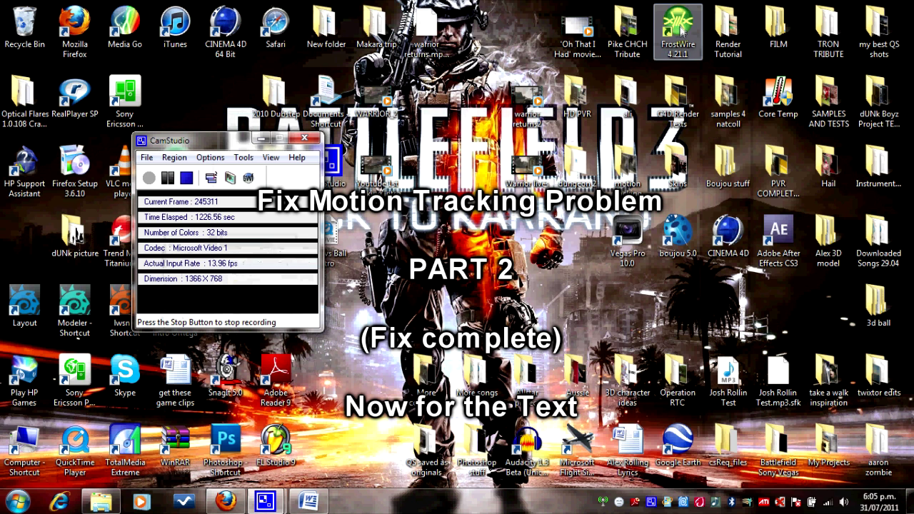
{"action": "left_click", "coordinate": [745, 240]}
Launch Cinema 4D and open the Nuketown intro bla scene, accepting the LightWave 3D import settings
{"action": "double_click", "coordinate": [745, 240]}
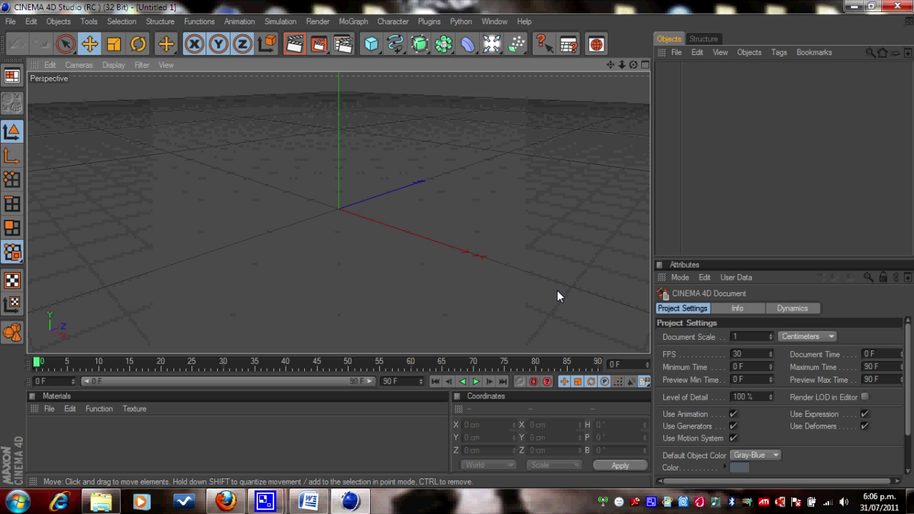
{"action": "left_click", "coordinate": [11, 22]}
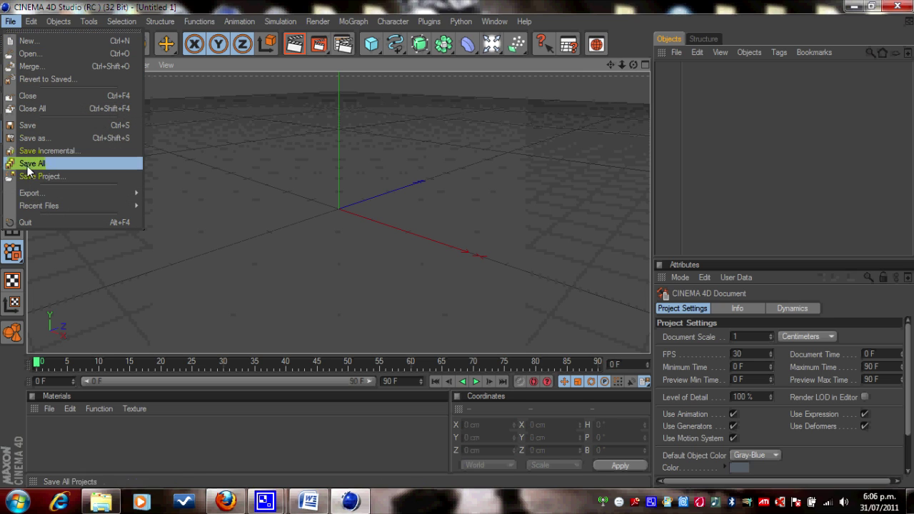
{"action": "mouse_move", "coordinate": [34, 194]}
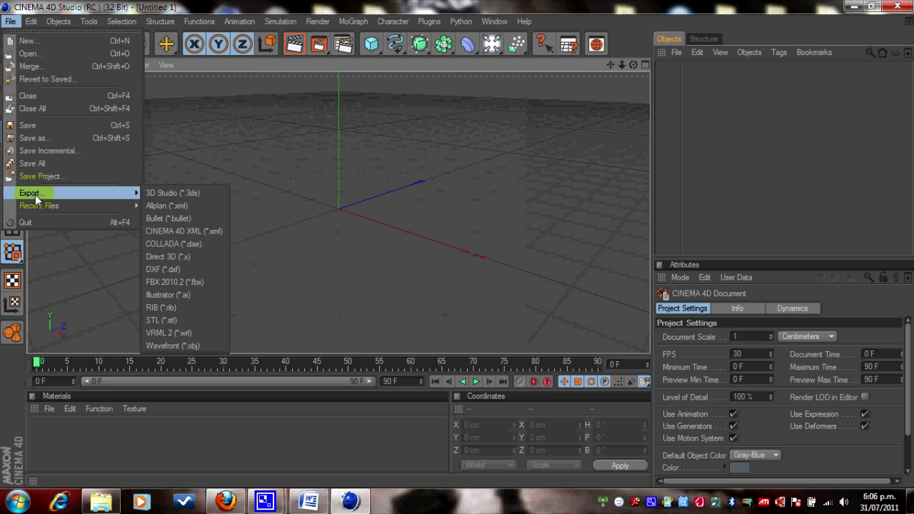
{"action": "left_click", "coordinate": [44, 54]}
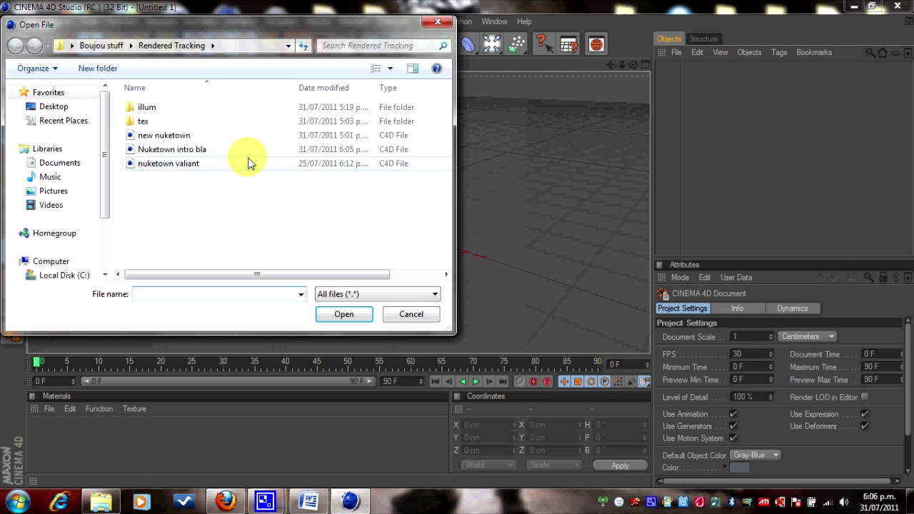
{"action": "left_click", "coordinate": [193, 154]}
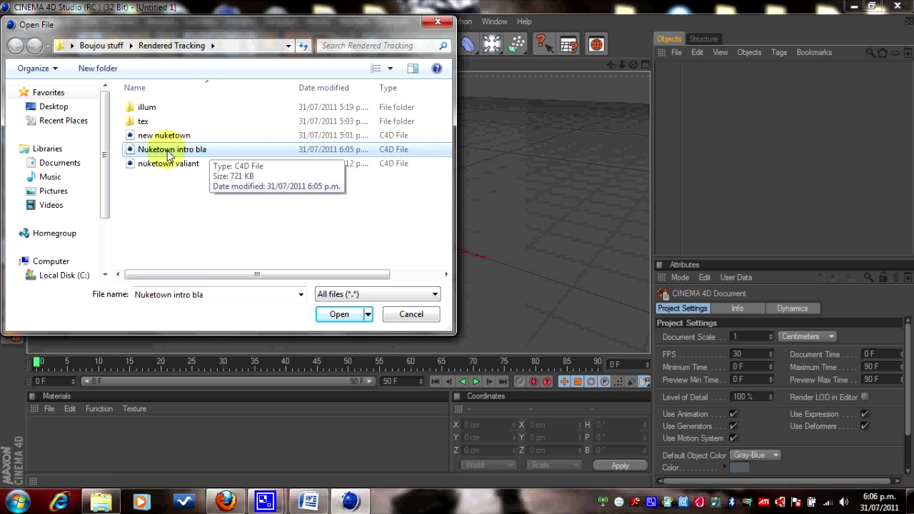
{"action": "left_click", "coordinate": [340, 315]}
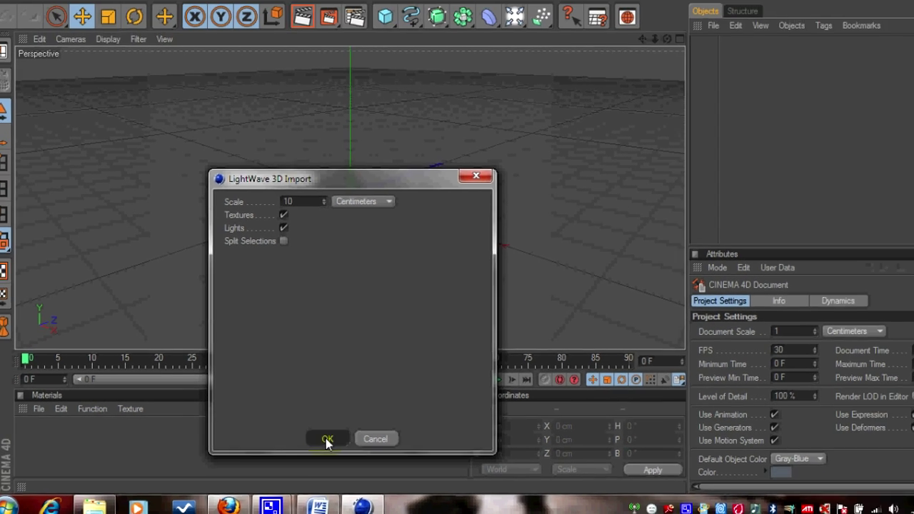
{"action": "left_click", "coordinate": [374, 449]}
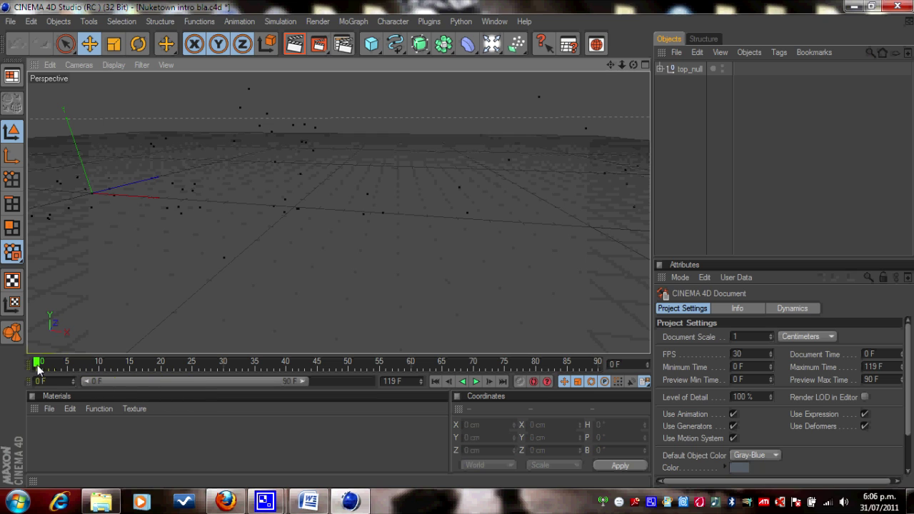
Extend the preview range to 119 frames, scrub the tracked camera animation, and create a new material
{"action": "left_click_drag", "start_coordinate": [40, 363], "coordinate": [2, 365]}
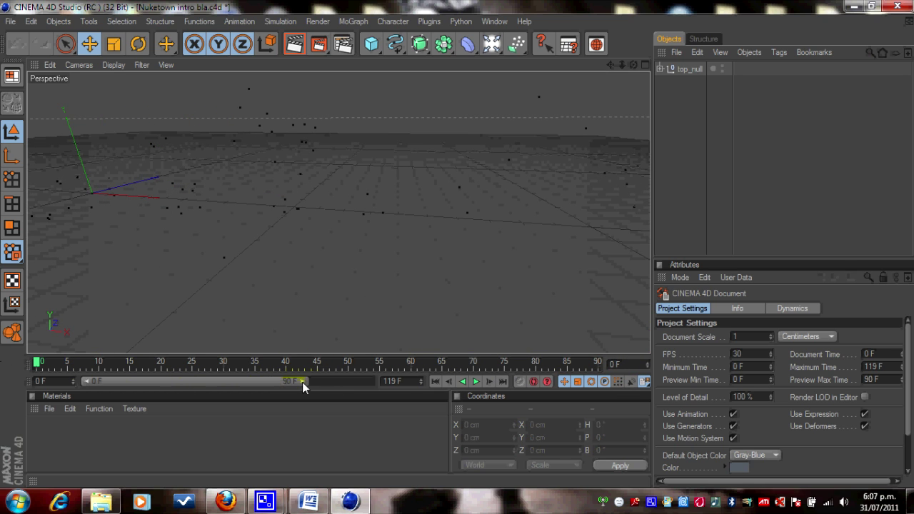
{"action": "left_click_drag", "start_coordinate": [302, 382], "coordinate": [397, 386]}
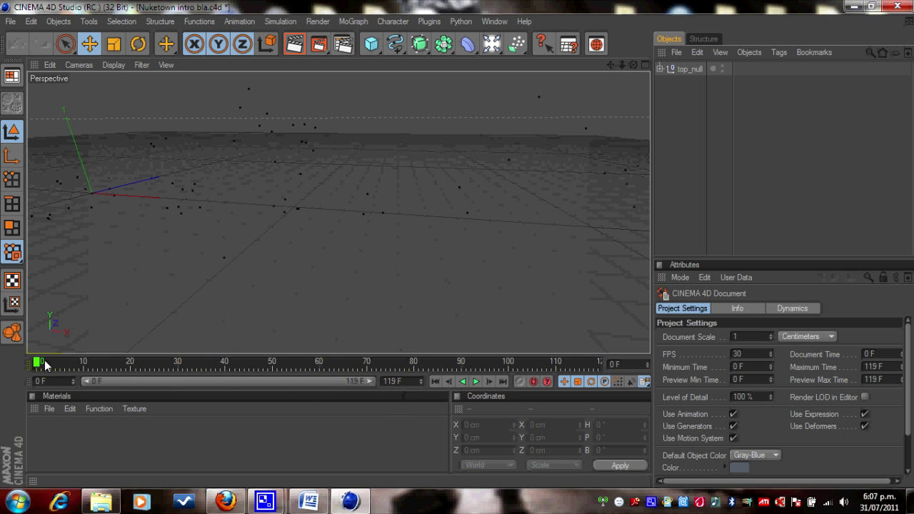
{"action": "left_click_drag", "start_coordinate": [45, 360], "coordinate": [7, 386]}
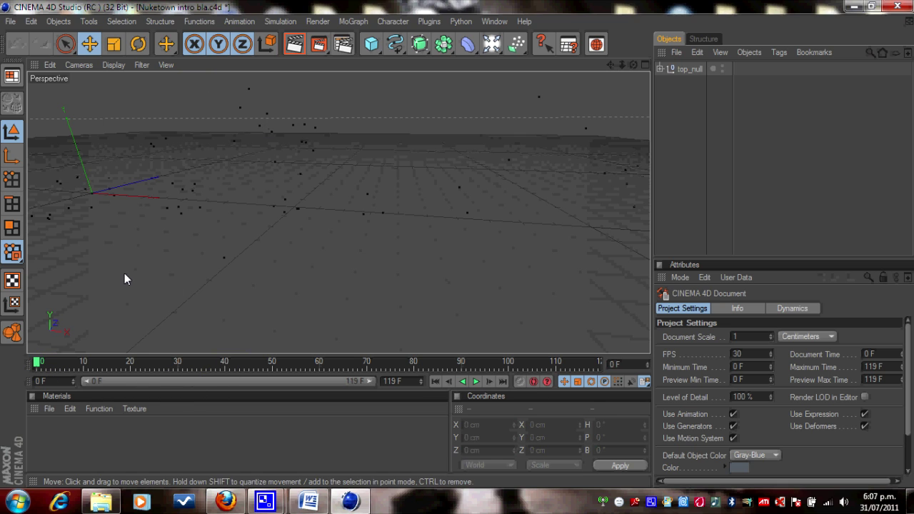
{"action": "double_click", "coordinate": [38, 426]}
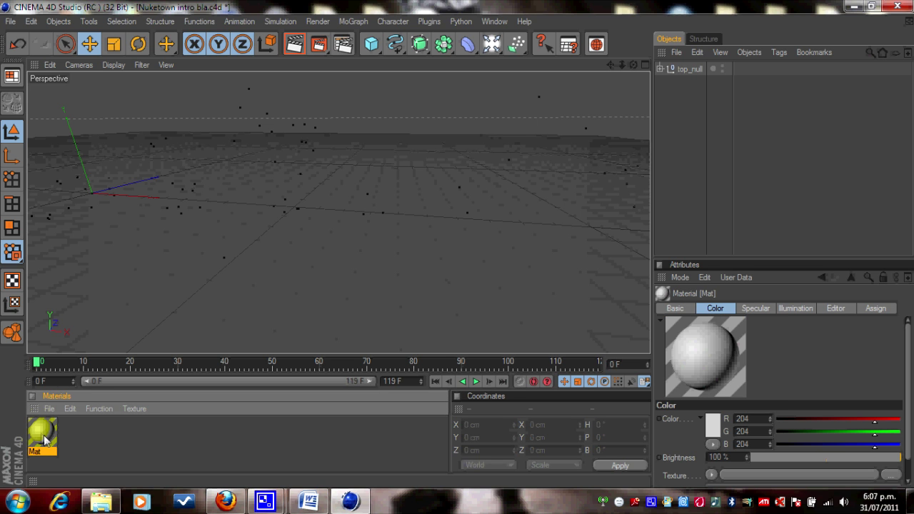
Turn off specular on Mat and texture its colour with the main intro nuketown video, without copying it
{"action": "double_click", "coordinate": [40, 434]}
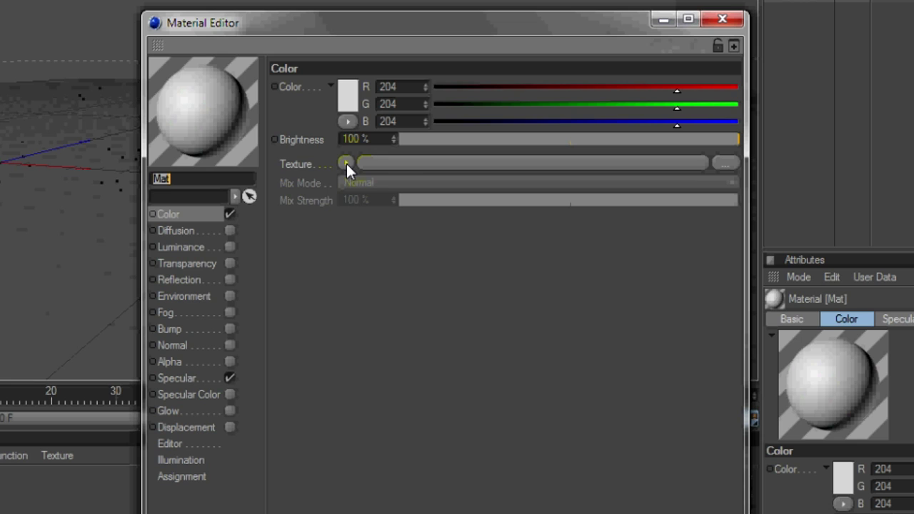
{"action": "left_click", "coordinate": [229, 378]}
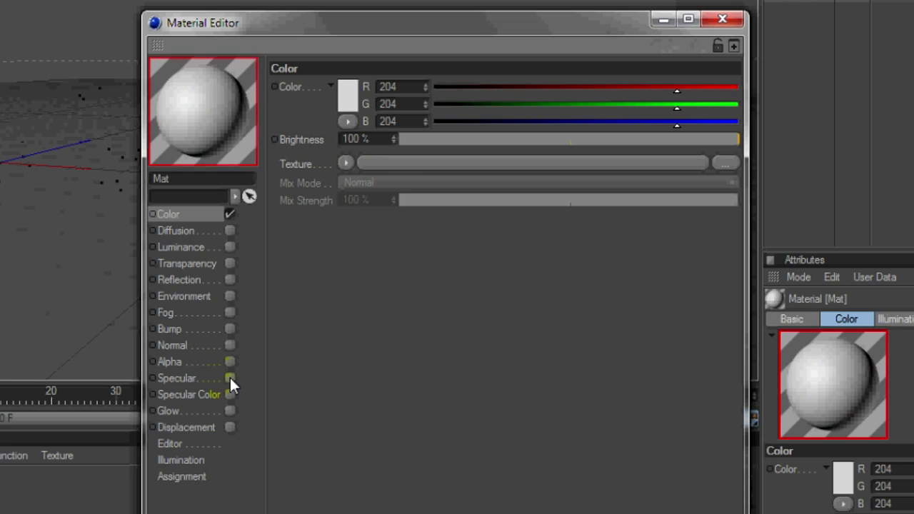
{"action": "left_click", "coordinate": [345, 163]}
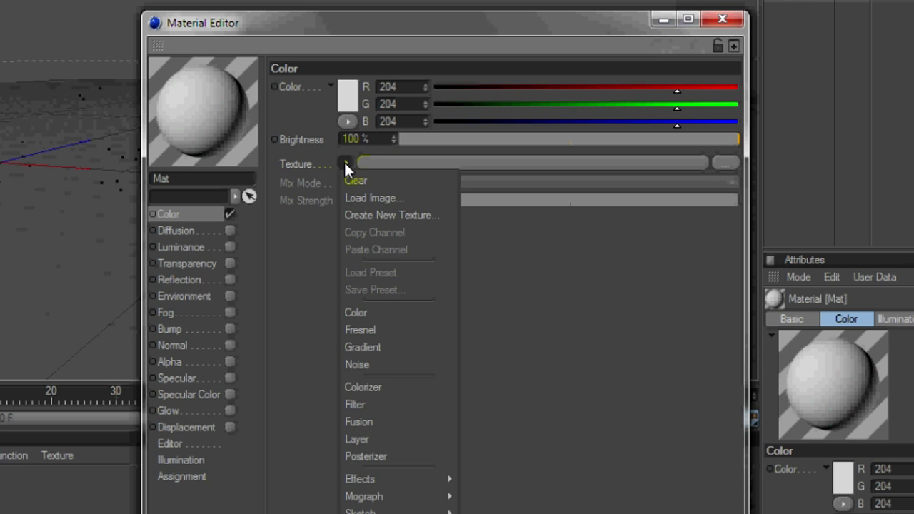
{"action": "left_click", "coordinate": [367, 198]}
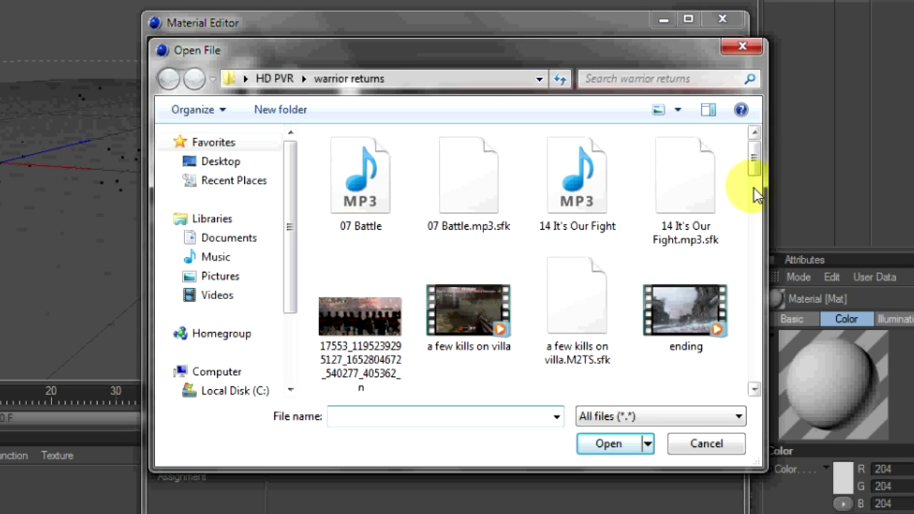
{"action": "left_click_drag", "start_coordinate": [755, 175], "coordinate": [755, 276]}
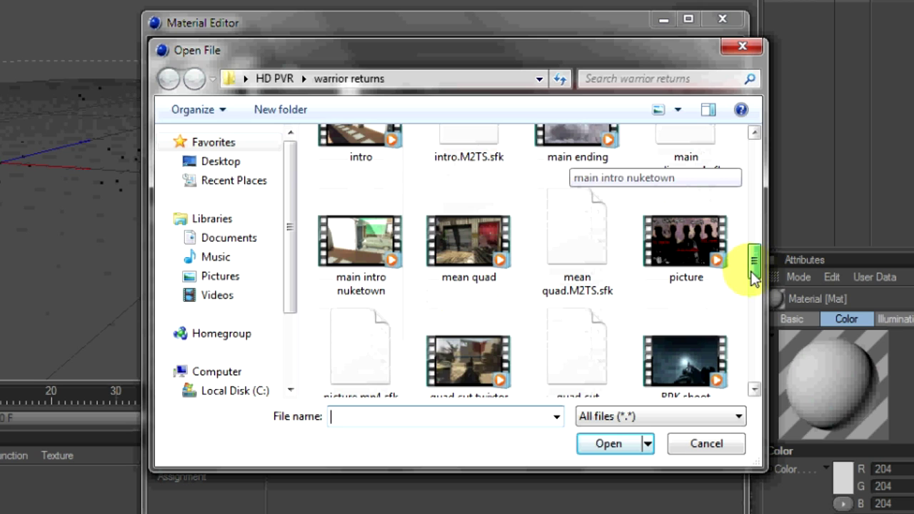
{"action": "left_click", "coordinate": [355, 291]}
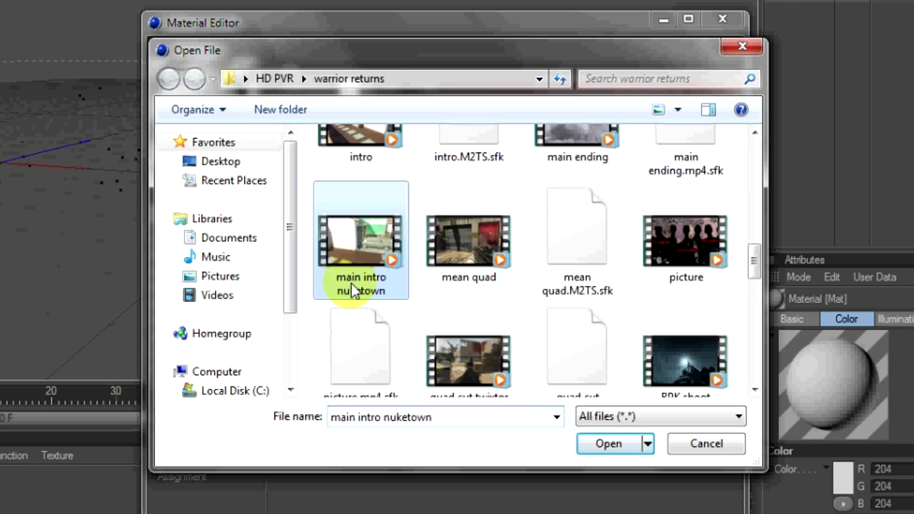
{"action": "left_click", "coordinate": [617, 441]}
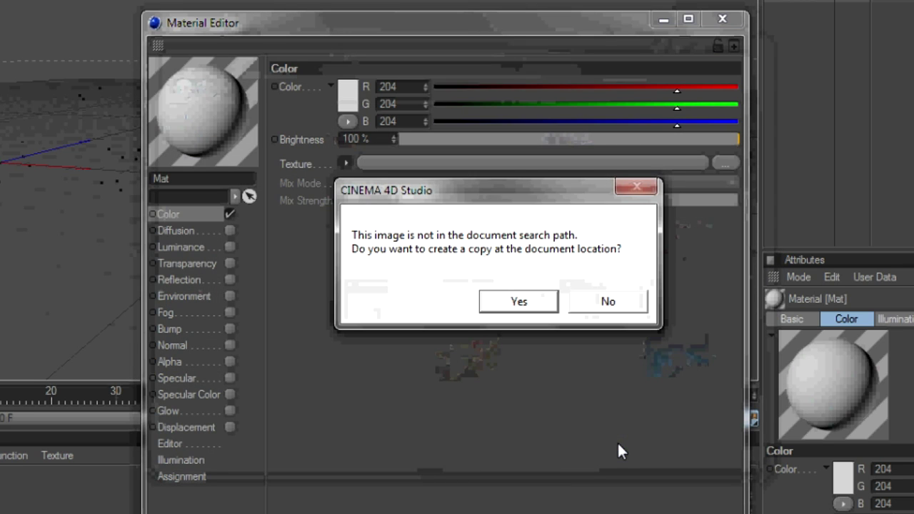
{"action": "left_click", "coordinate": [609, 304]}
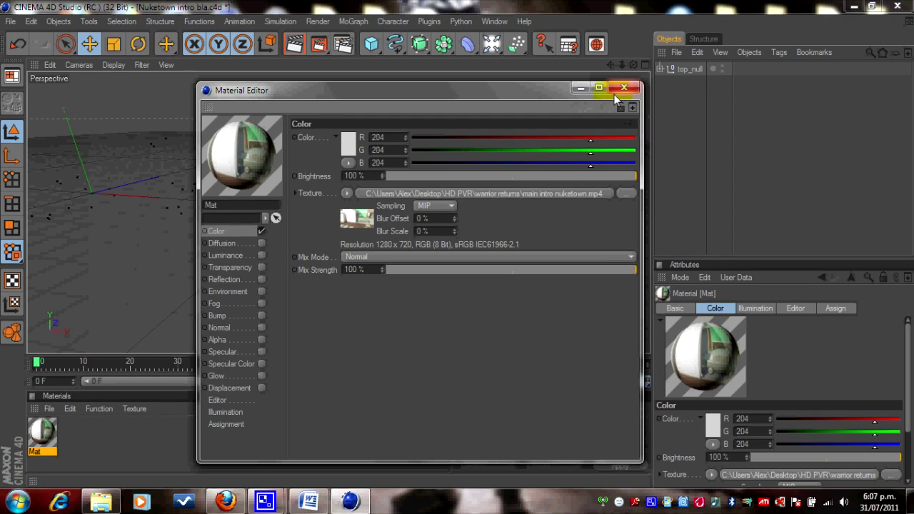
Add a Background object to the scene and apply the Mat material to it
{"action": "left_click", "coordinate": [620, 92]}
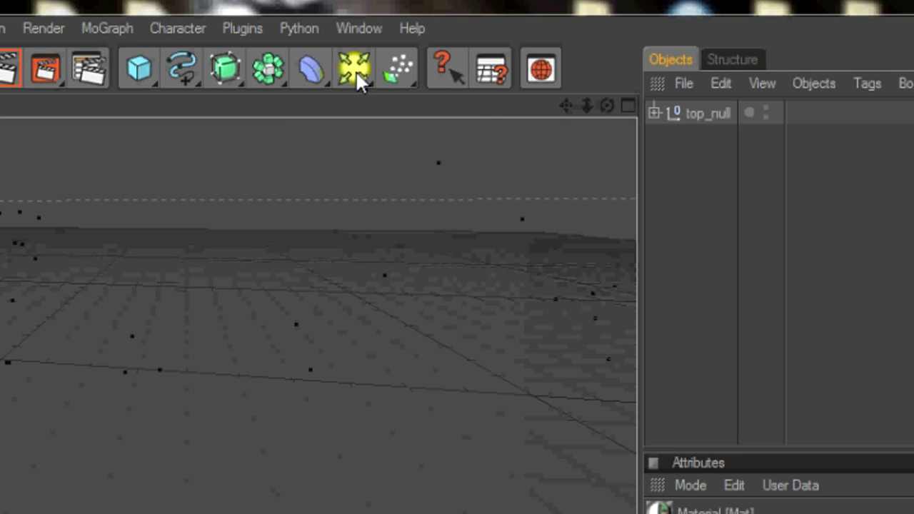
{"action": "left_click", "coordinate": [356, 70]}
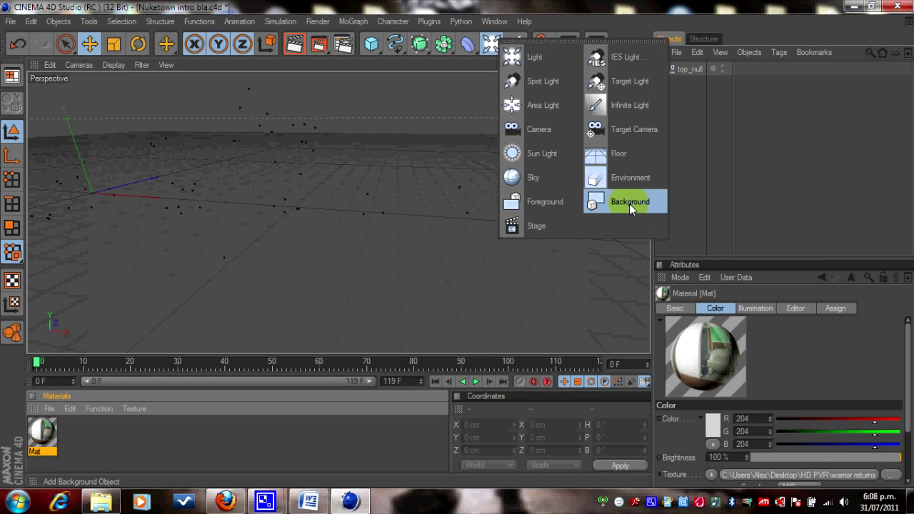
{"action": "left_click", "coordinate": [630, 202]}
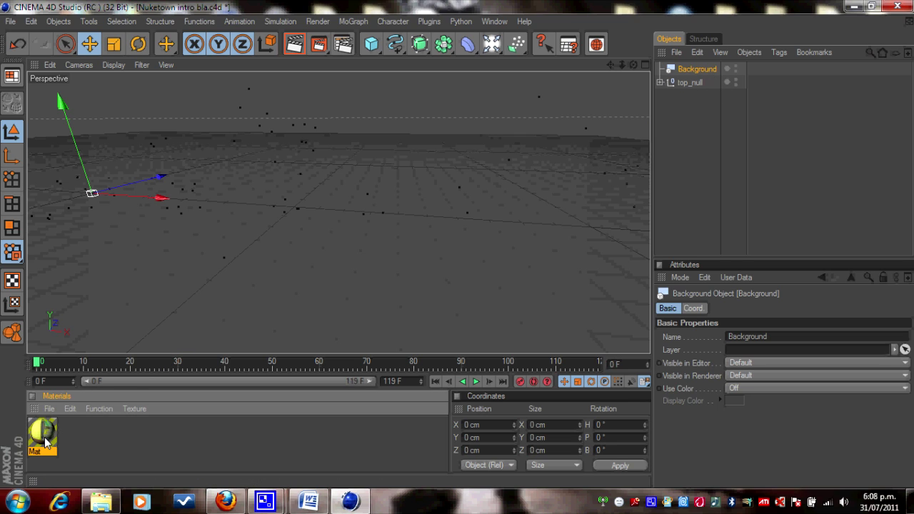
{"action": "left_click_drag", "start_coordinate": [732, 69], "coordinate": [695, 74]}
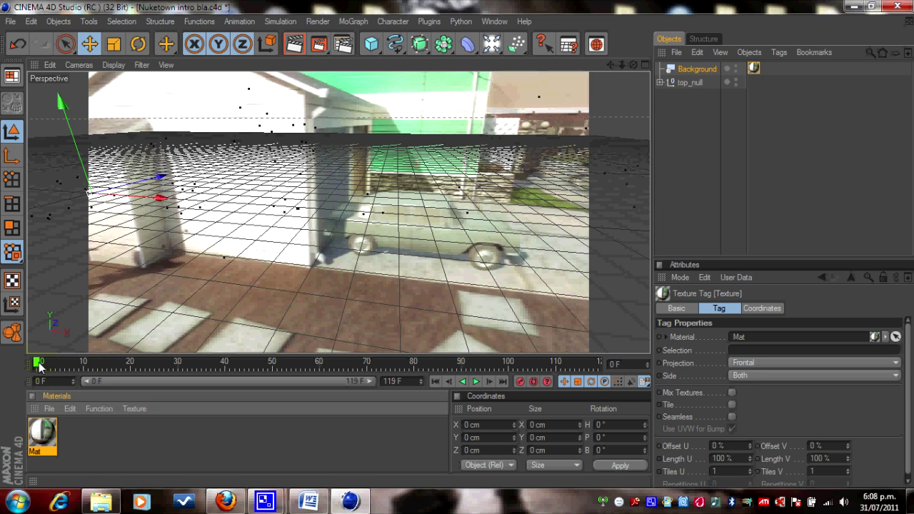
Scrub the footage forward through the timeline to frame 88
{"action": "left_click_drag", "start_coordinate": [39, 366], "coordinate": [190, 362]}
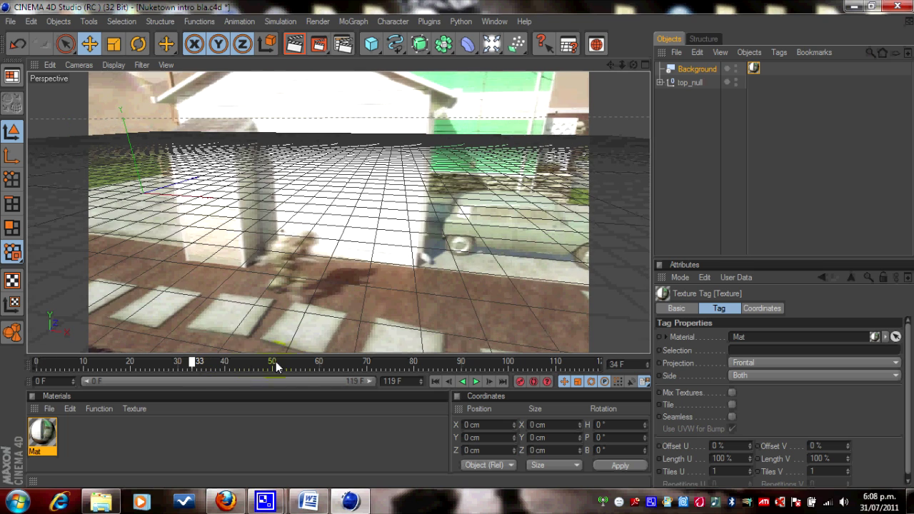
{"action": "left_click", "coordinate": [328, 361]}
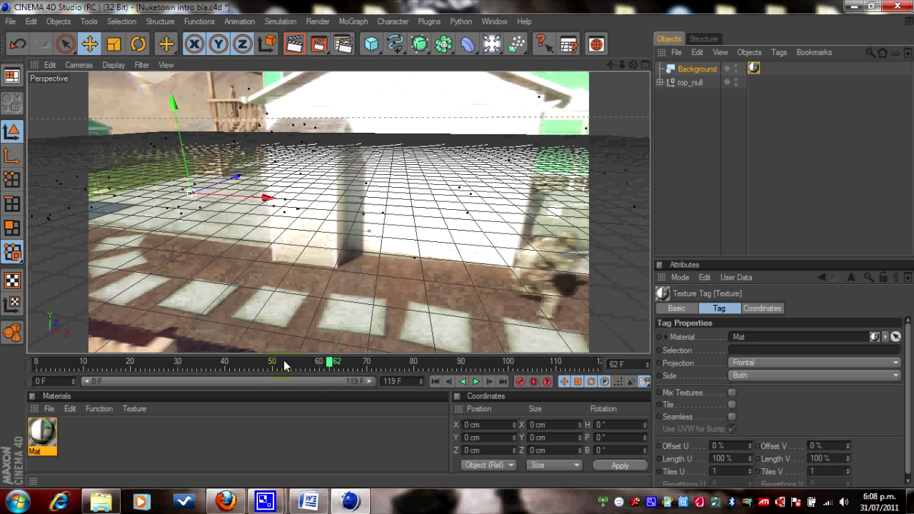
{"action": "left_click", "coordinate": [334, 365]}
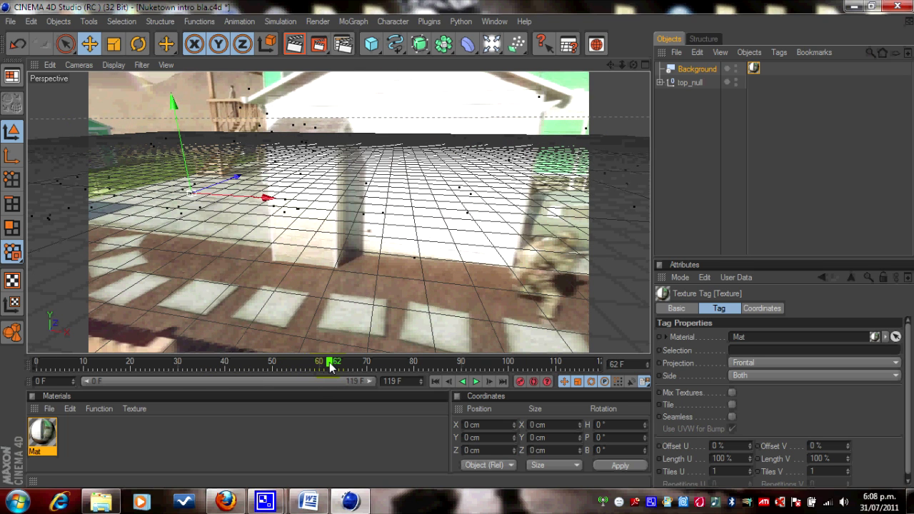
{"action": "left_click", "coordinate": [378, 365]}
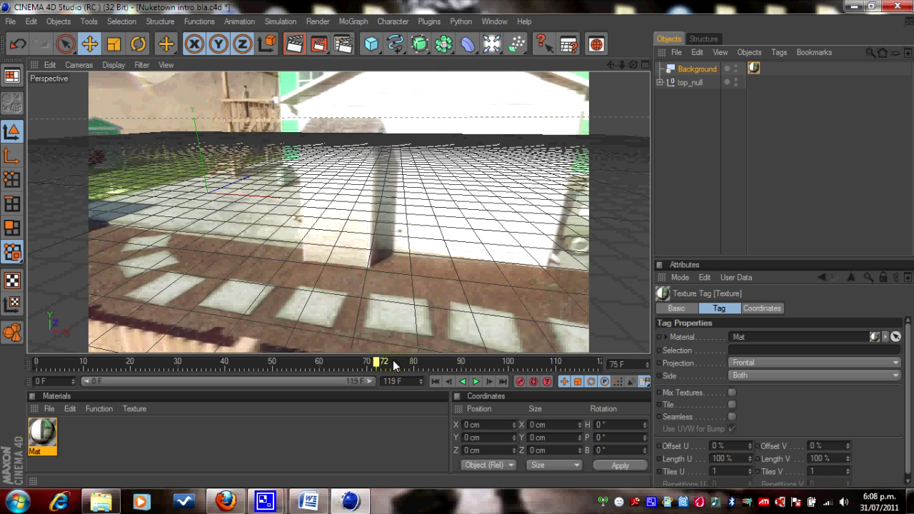
{"action": "left_click_drag", "start_coordinate": [392, 360], "coordinate": [442, 361]}
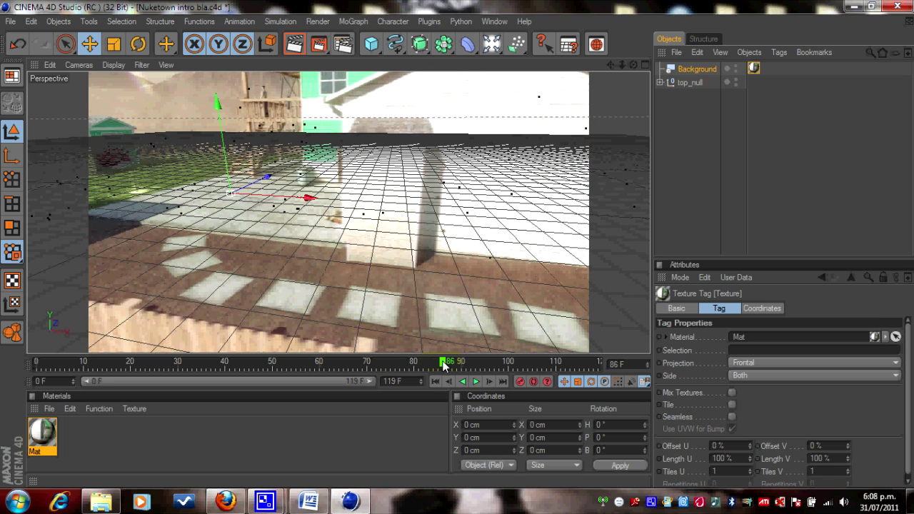
{"action": "left_click_drag", "start_coordinate": [443, 366], "coordinate": [447, 365]}
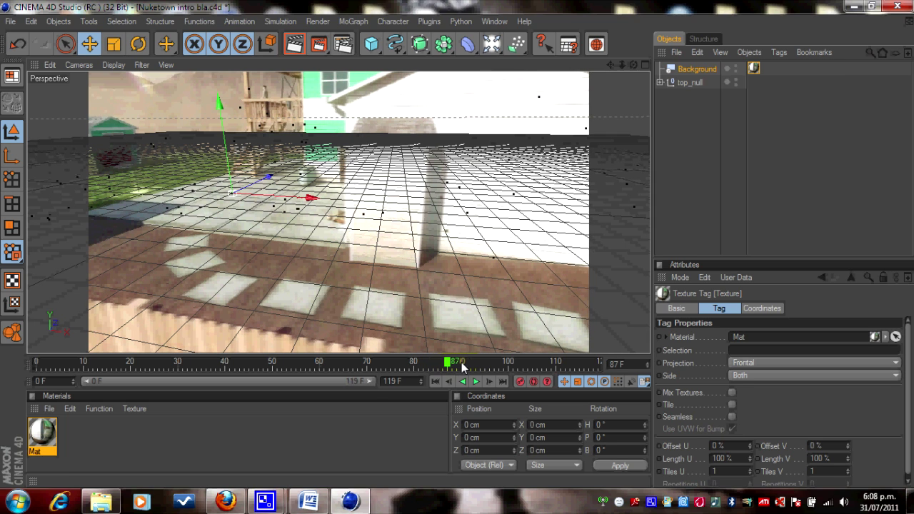
{"action": "key", "text": "g"}
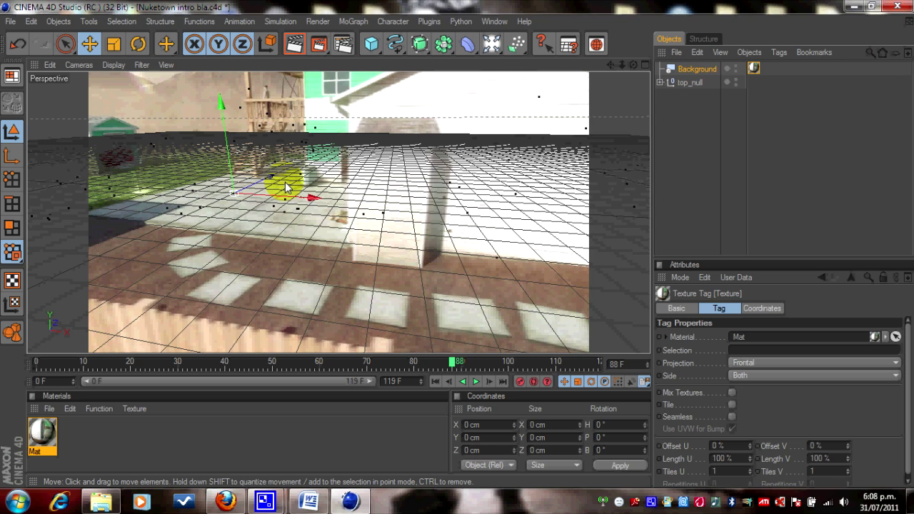
{"action": "left_click", "coordinate": [360, 23]}
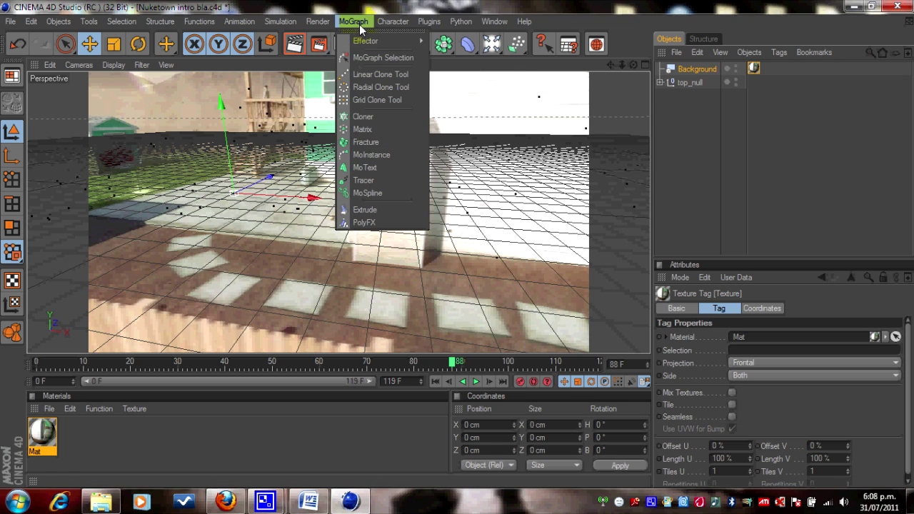
Add a MoText object and replace its default text with the custom word
{"action": "left_click", "coordinate": [373, 169]}
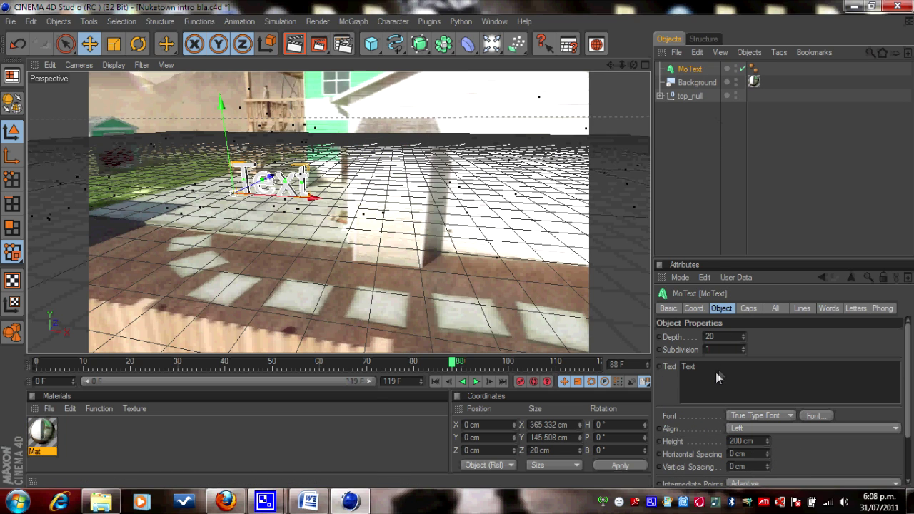
{"action": "left_click", "coordinate": [717, 376]}
{"action": "key", "text": "ctrl+a"}
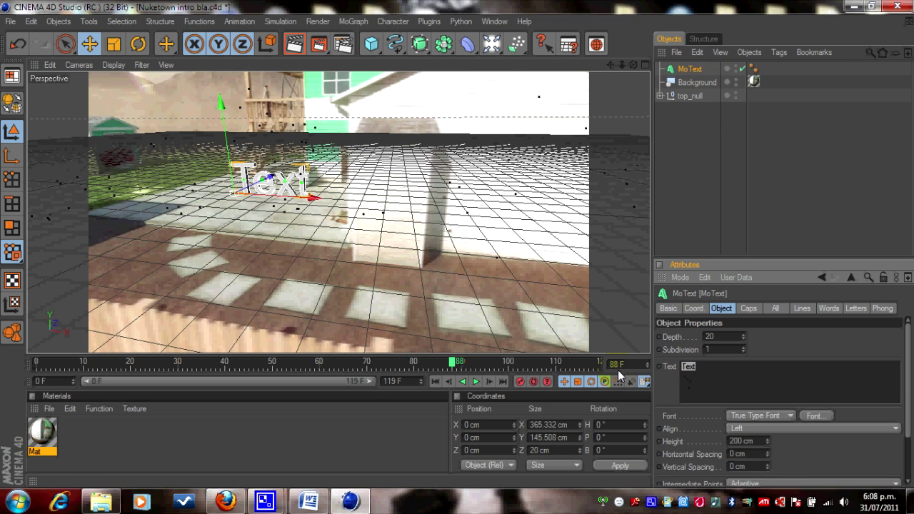
{"action": "type", "text": "Fa"}
{"action": "key", "text": "BackSpace"}
{"action": "key", "text": "BackSpace"}
{"action": "type", "text": "F"}
{"action": "key", "text": "Caps_Lock"}
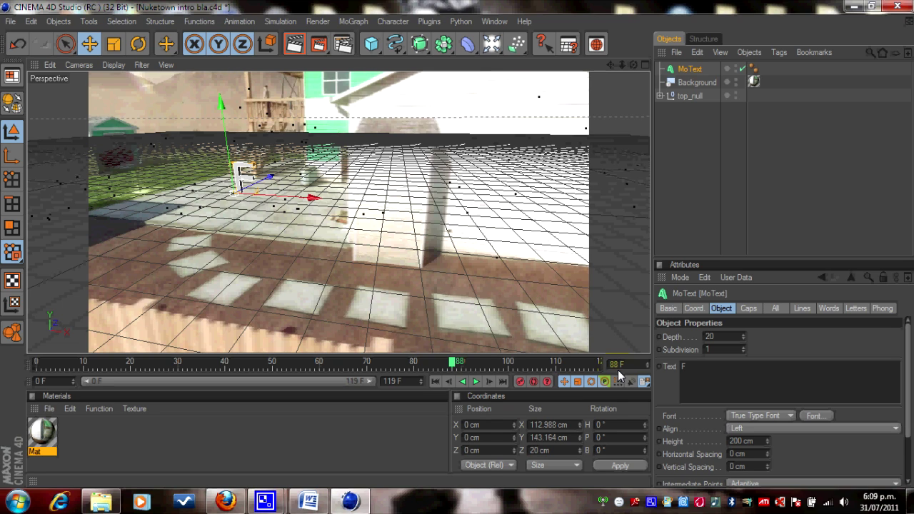
{"action": "left_click", "coordinate": [712, 374]}
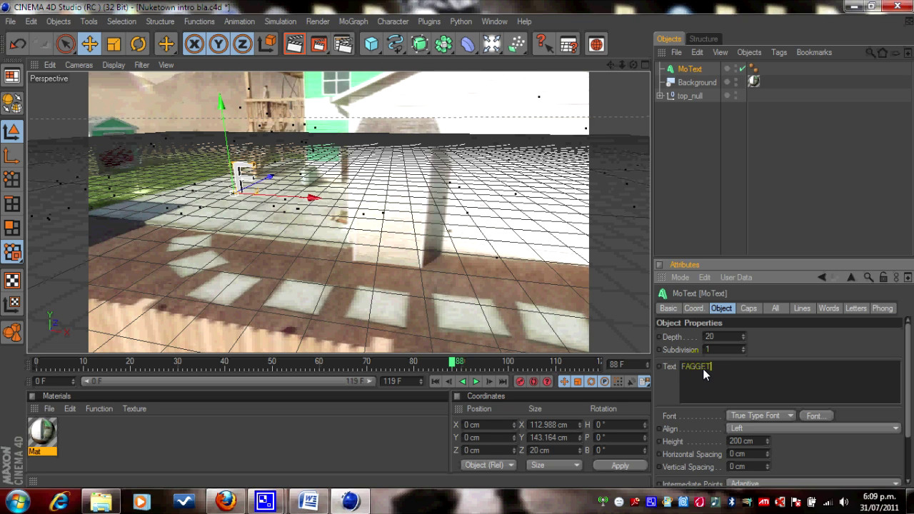
Adjust the text's extrusion depth and set its height to 156 cm
{"action": "left_click", "coordinate": [744, 335]}
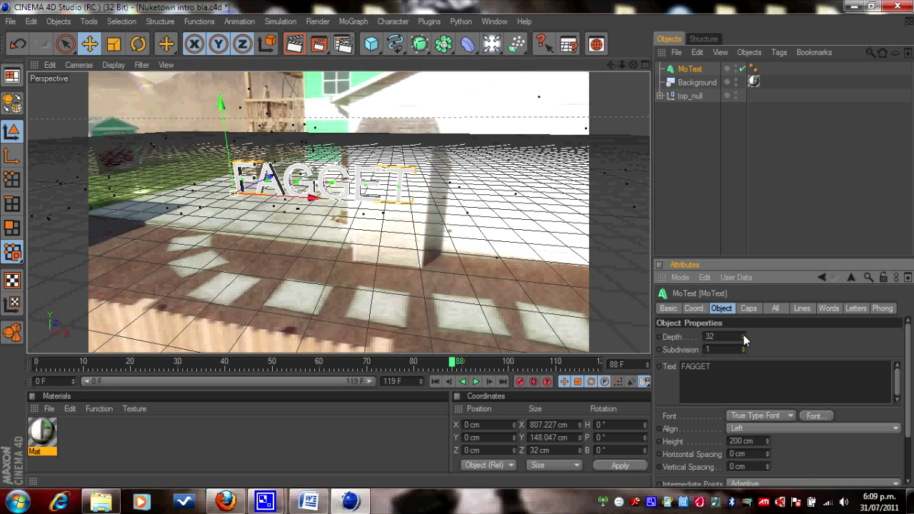
{"action": "left_click", "coordinate": [743, 335]}
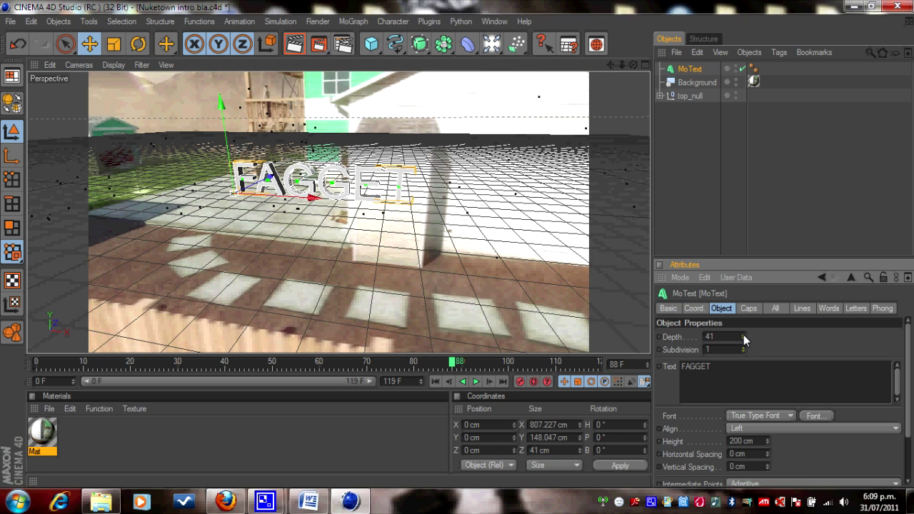
{"action": "left_click", "coordinate": [744, 339]}
{"action": "left_click", "coordinate": [768, 444]}
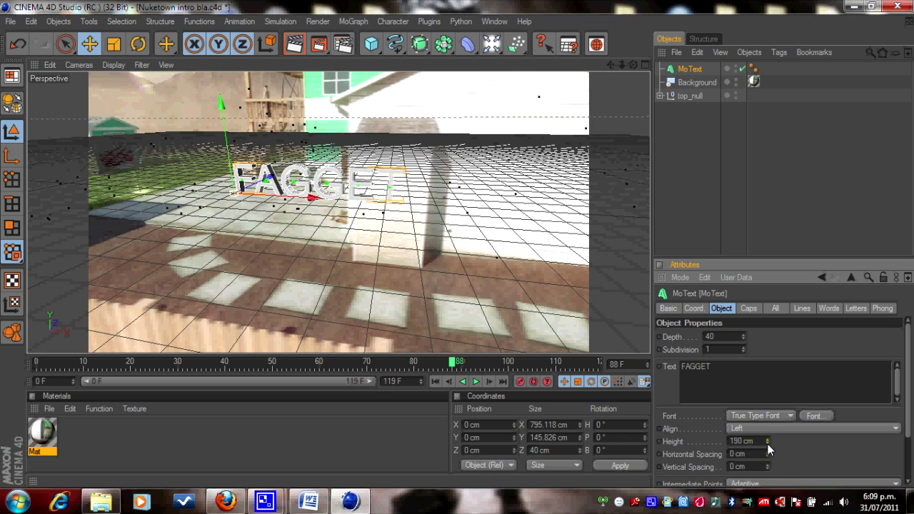
{"action": "left_click", "coordinate": [768, 444]}
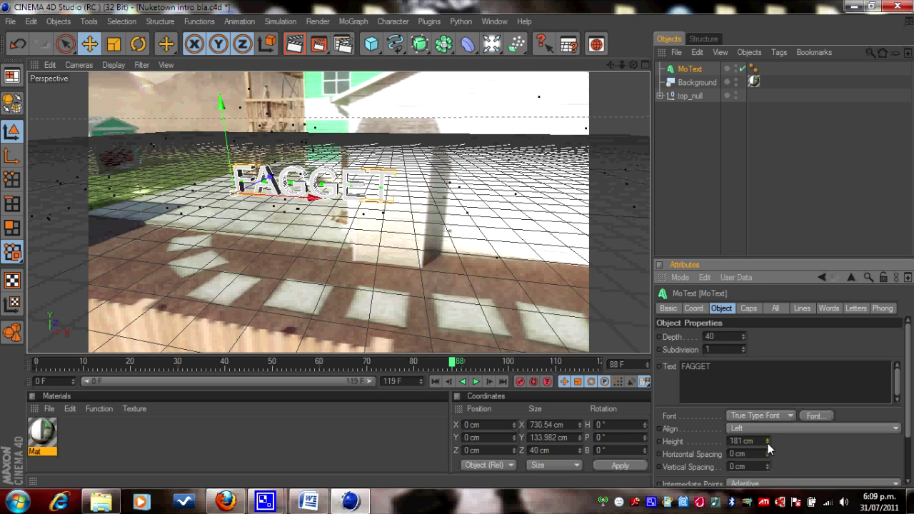
{"action": "left_click", "coordinate": [768, 440]}
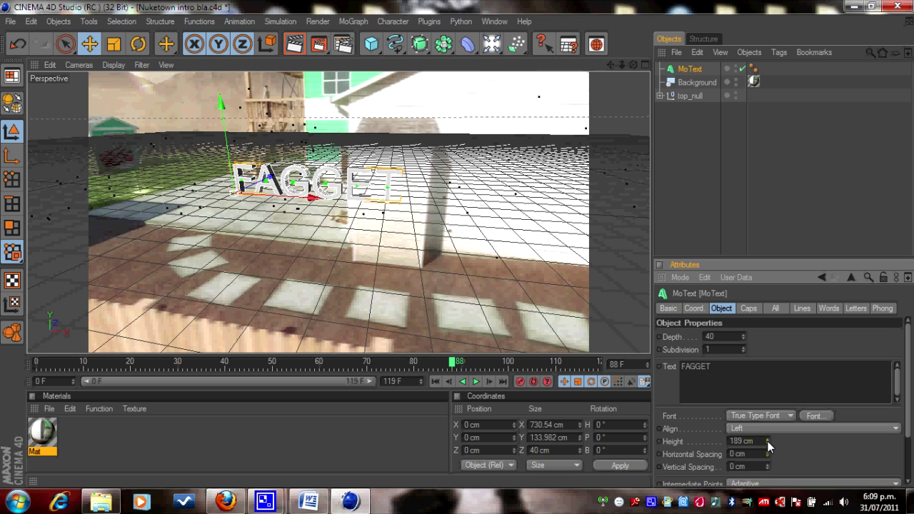
{"action": "left_click", "coordinate": [768, 445]}
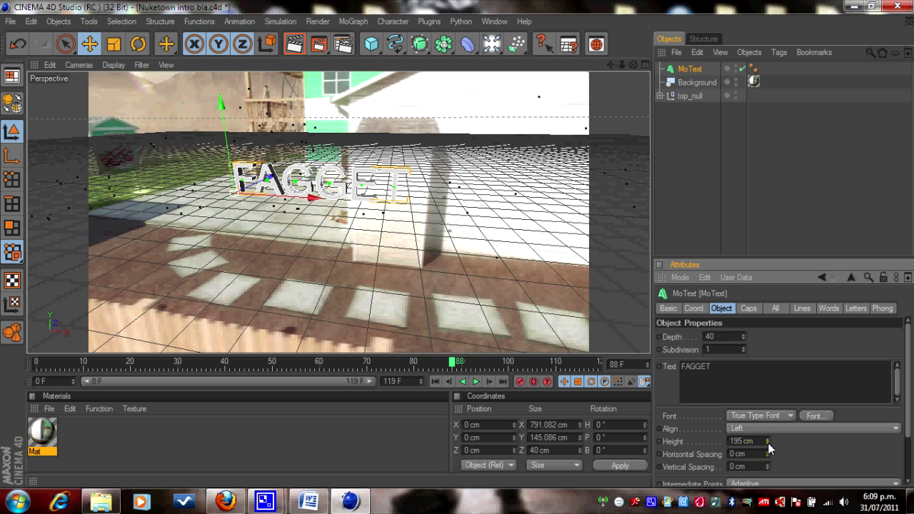
{"action": "left_click_drag", "start_coordinate": [767, 443], "coordinate": [768, 443]}
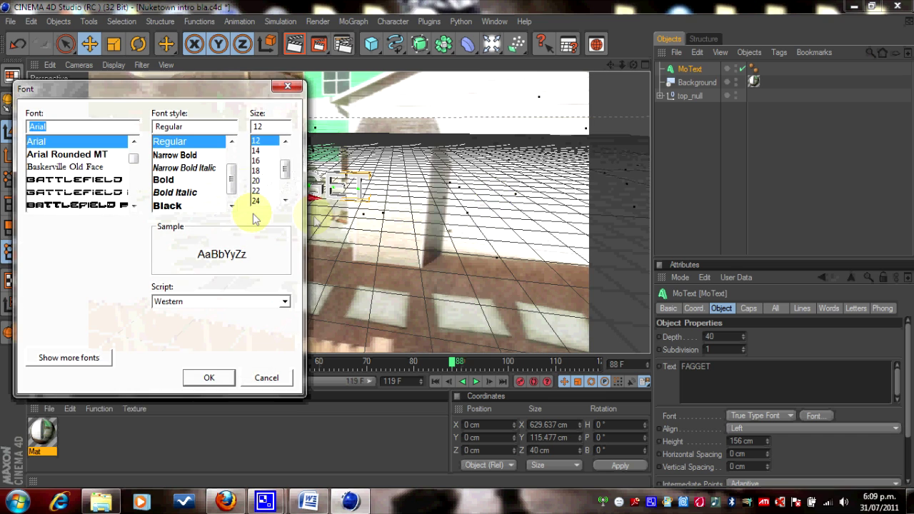
Set the Black font style, -5 cm letter spacing and an extrusion depth of 53
{"action": "left_click", "coordinate": [189, 207]}
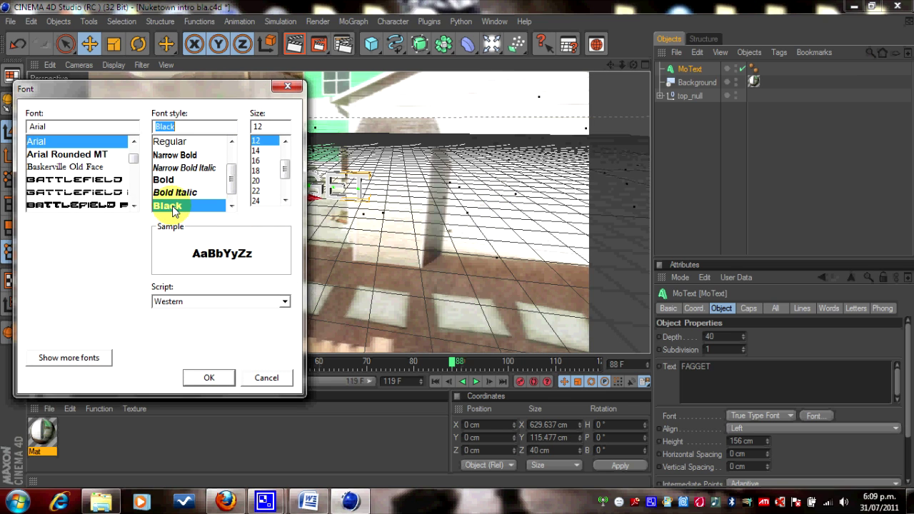
{"action": "left_click", "coordinate": [204, 377]}
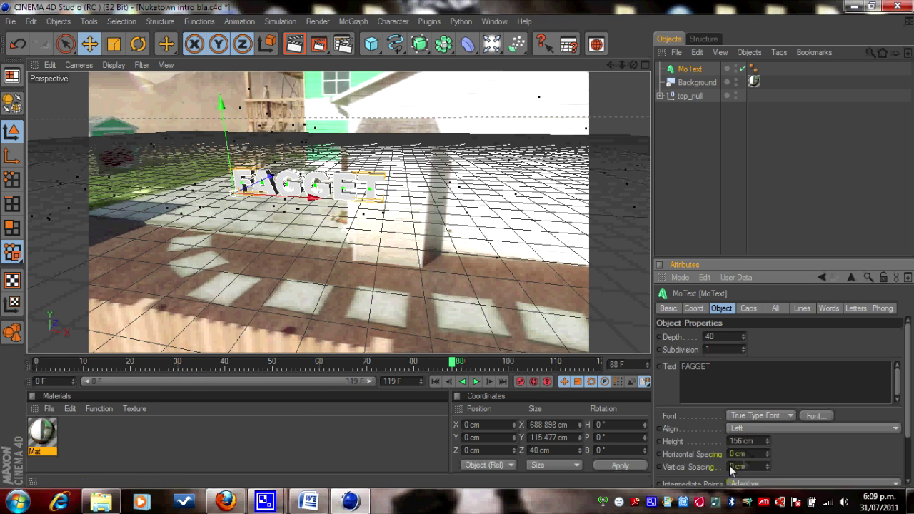
{"action": "left_click", "coordinate": [769, 455]}
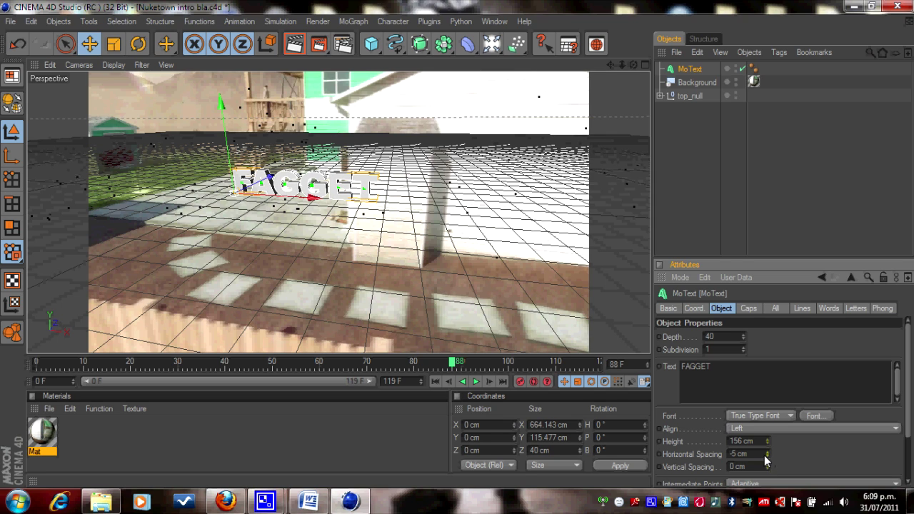
{"action": "left_click", "coordinate": [743, 336]}
{"action": "left_click", "coordinate": [744, 336]}
{"action": "left_click", "coordinate": [743, 336]}
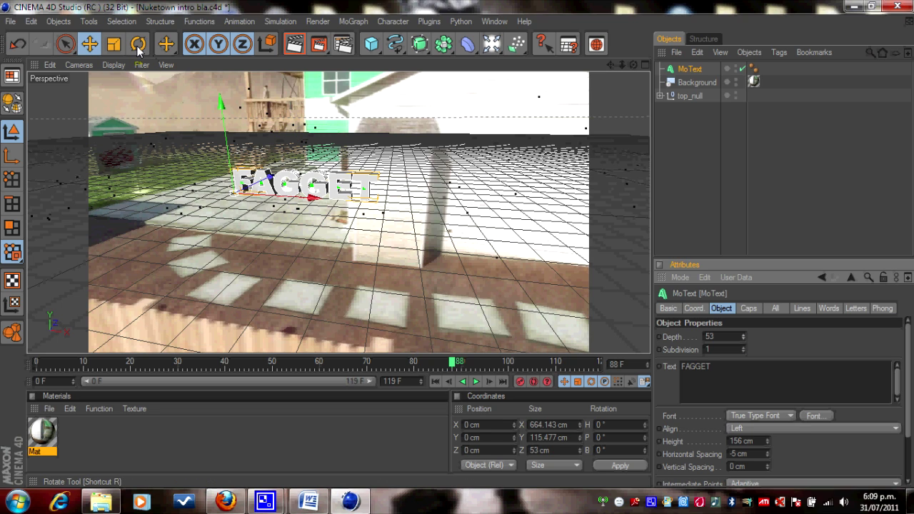
{"action": "left_click", "coordinate": [65, 44]}
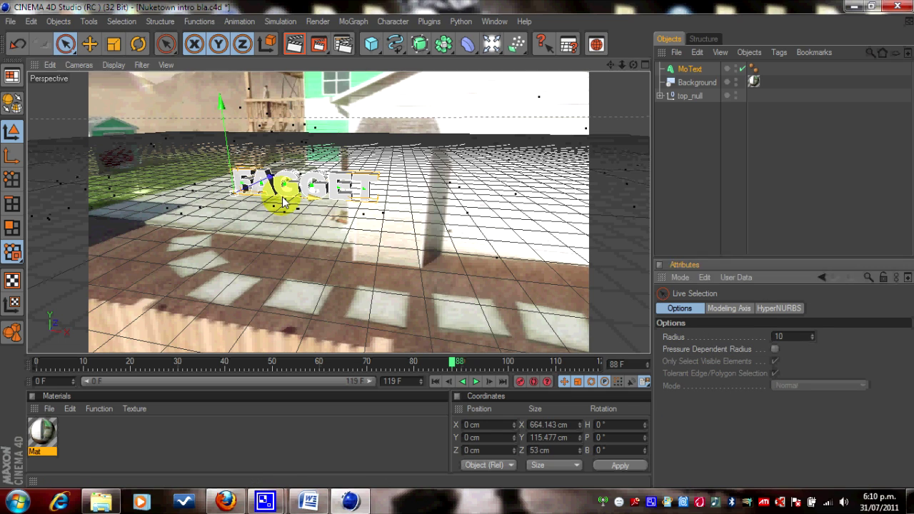
Move the text to X -97.825 cm, Z -123.777 cm and rotate it slightly (H 1.491°, P -2.529°)
{"action": "left_click_drag", "start_coordinate": [285, 197], "coordinate": [458, 248]}
{"action": "left_click_drag", "start_coordinate": [257, 185], "coordinate": [455, 241]}
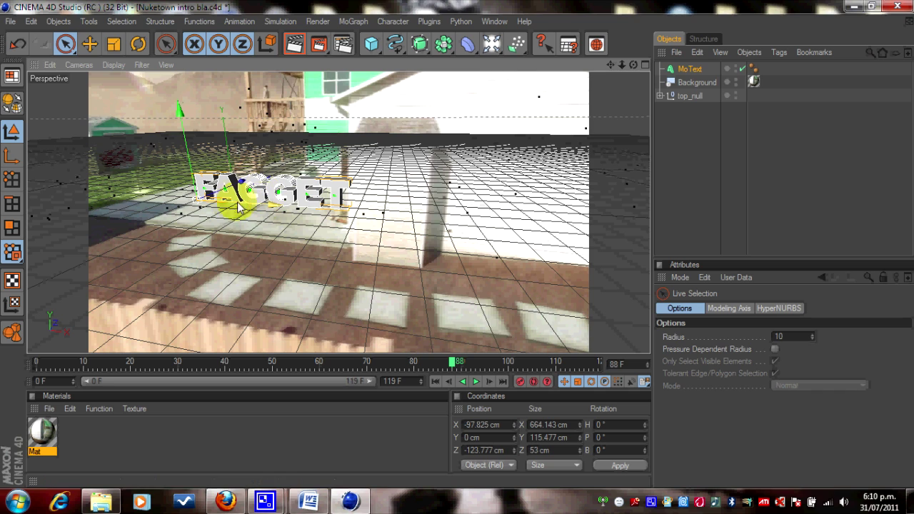
{"action": "left_click", "coordinate": [138, 45]}
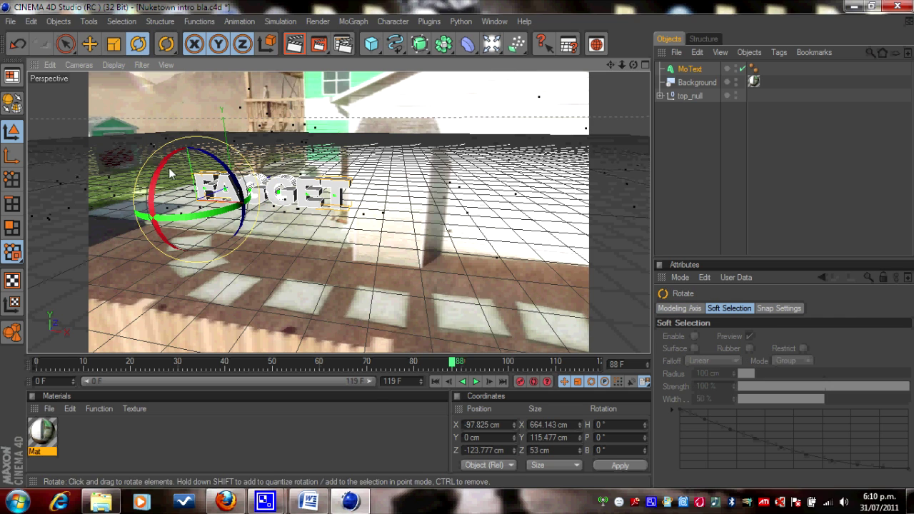
{"action": "left_click_drag", "start_coordinate": [161, 174], "coordinate": [162, 170]}
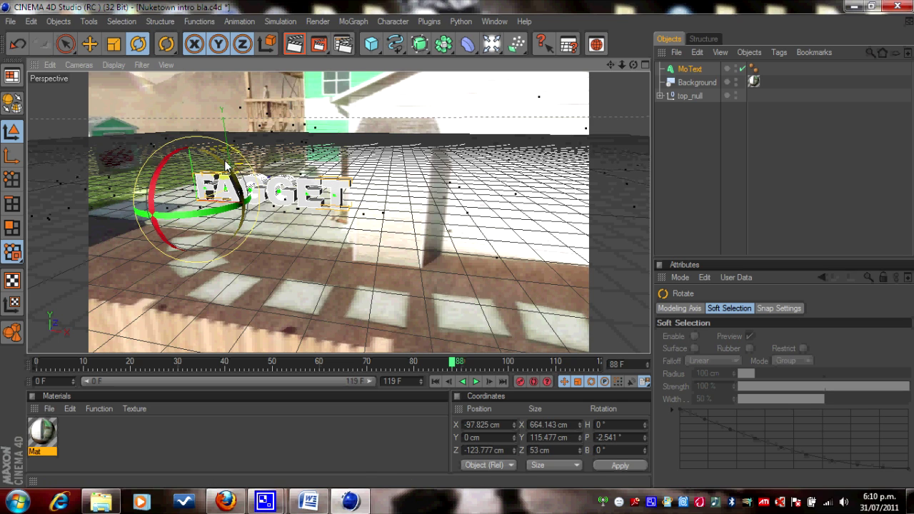
{"action": "left_click_drag", "start_coordinate": [226, 166], "coordinate": [227, 160]}
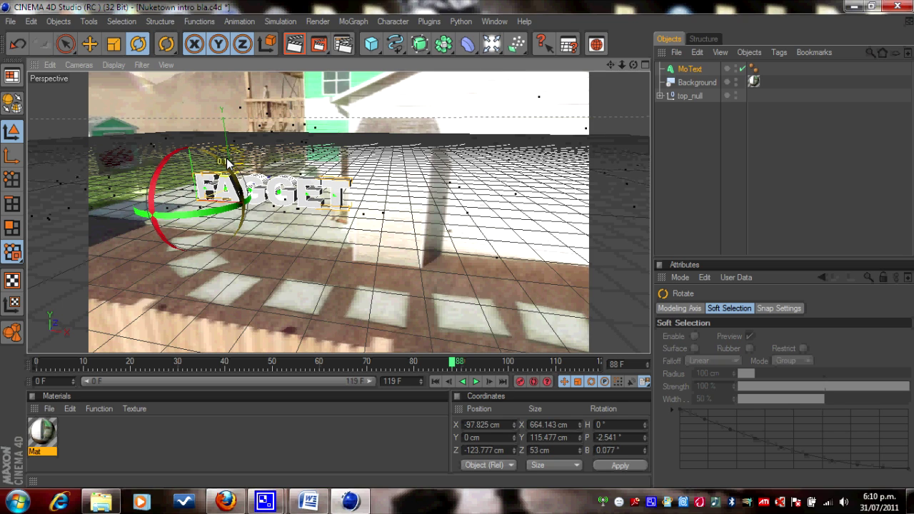
{"action": "left_click_drag", "start_coordinate": [227, 158], "coordinate": [226, 158]}
{"action": "left_click", "coordinate": [299, 228]}
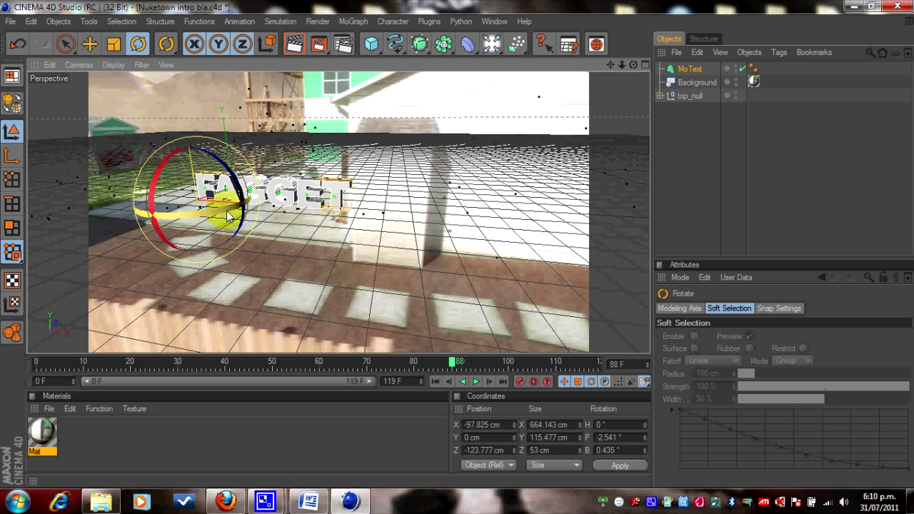
{"action": "left_click_drag", "start_coordinate": [227, 210], "coordinate": [228, 212]}
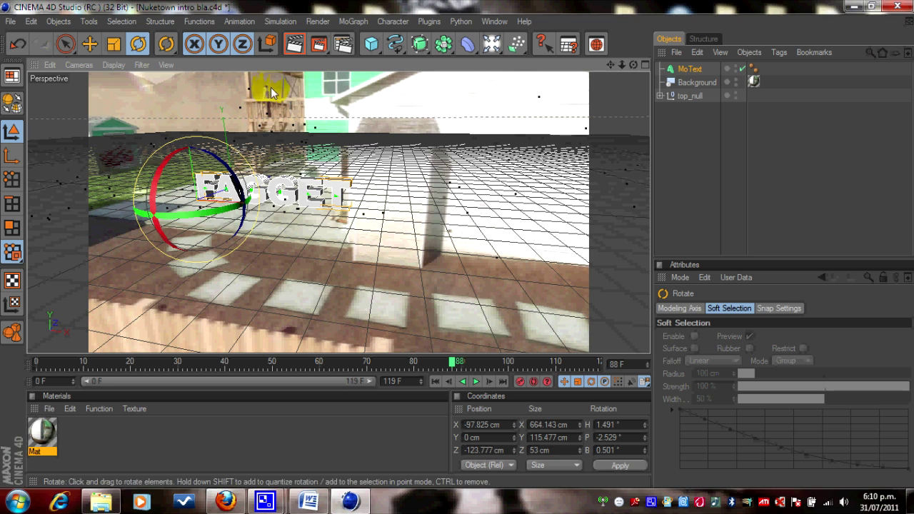
{"action": "left_click", "coordinate": [66, 45]}
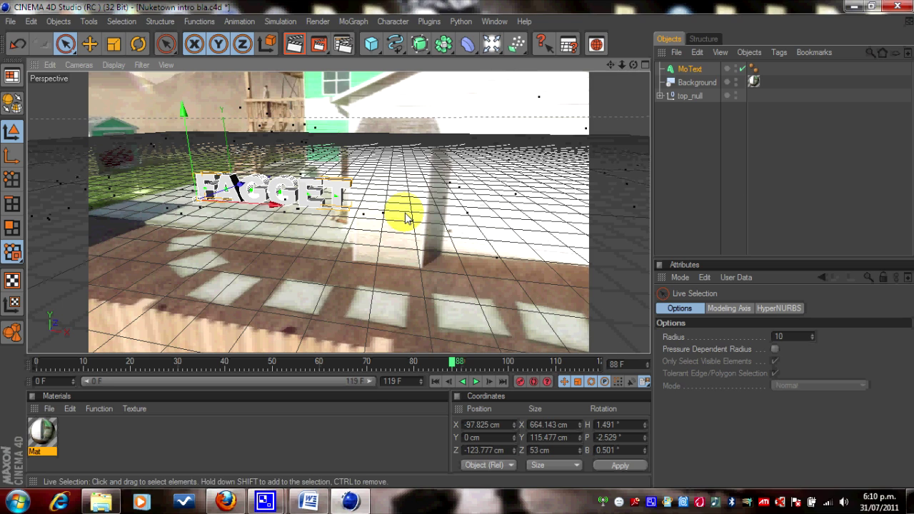
Create Mat.1 and set its colour to light orange-brown RGB 211/175/143
{"action": "double_click", "coordinate": [77, 437]}
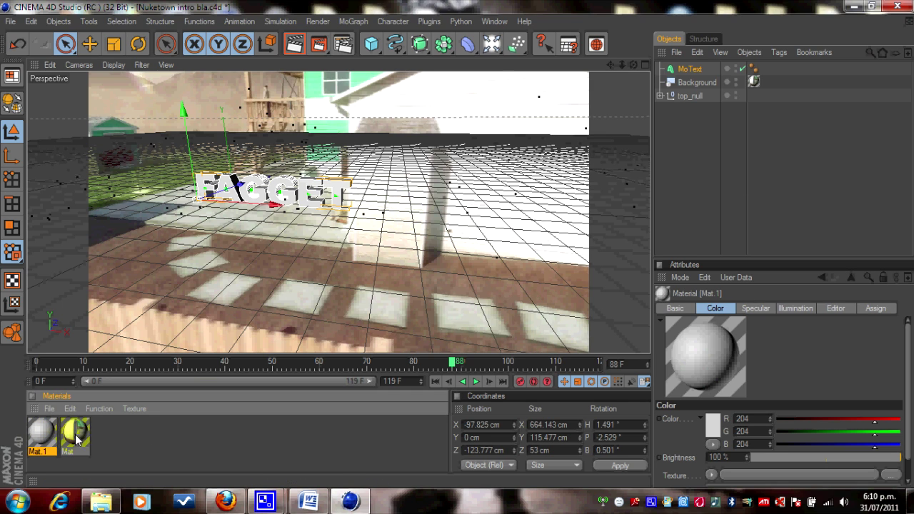
{"action": "double_click", "coordinate": [41, 437]}
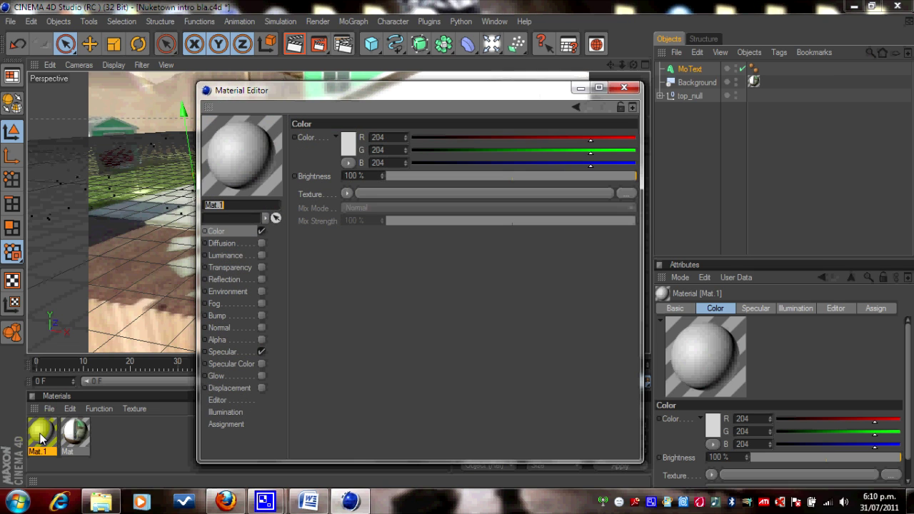
{"action": "left_click", "coordinate": [349, 147]}
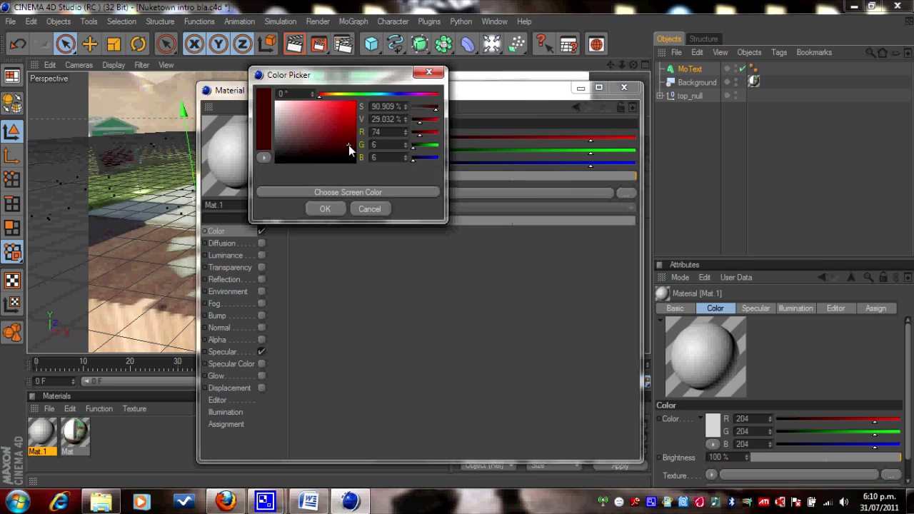
{"action": "mouse_move", "coordinate": [315, 115]}
{"action": "left_mouse_down"}
{"action": "mouse_move", "coordinate": [302, 111]}
{"action": "mouse_move", "coordinate": [304, 122]}
{"action": "left_mouse_up"}
{"action": "left_click", "coordinate": [329, 94]}
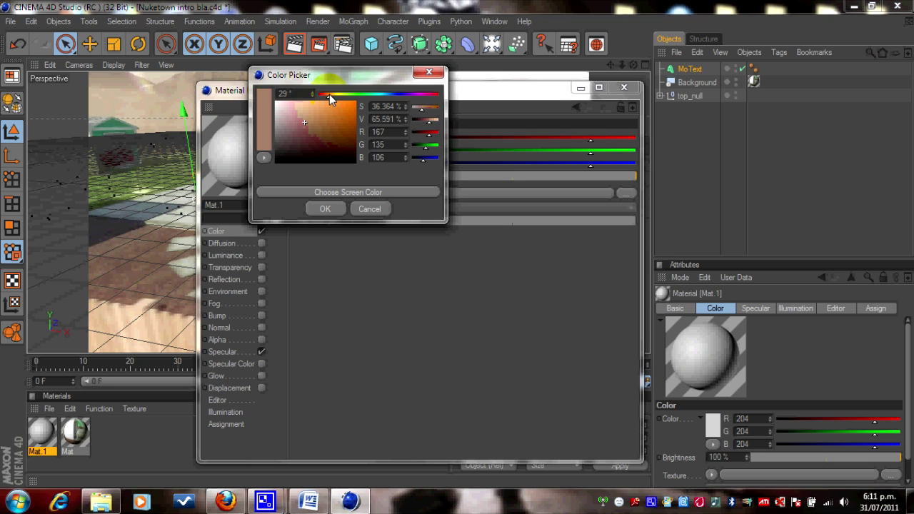
{"action": "left_click_drag", "start_coordinate": [302, 121], "coordinate": [301, 112]}
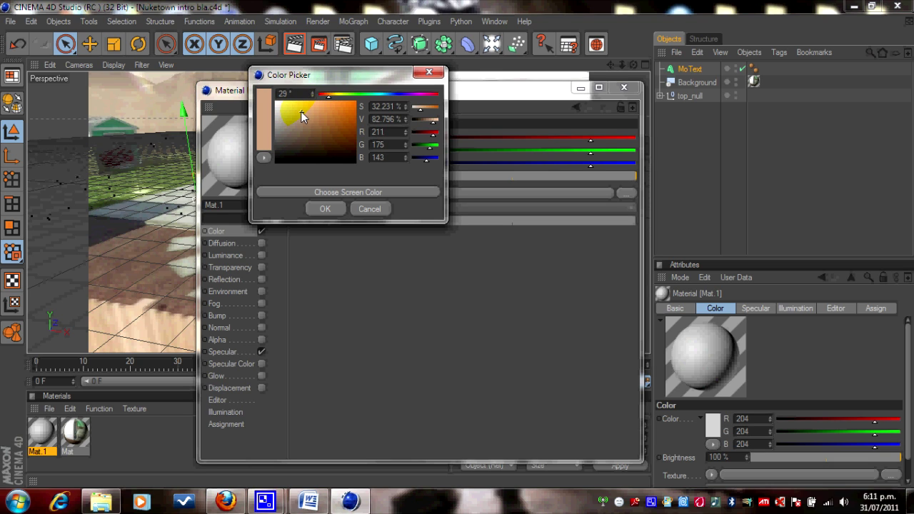
{"action": "left_click", "coordinate": [323, 209]}
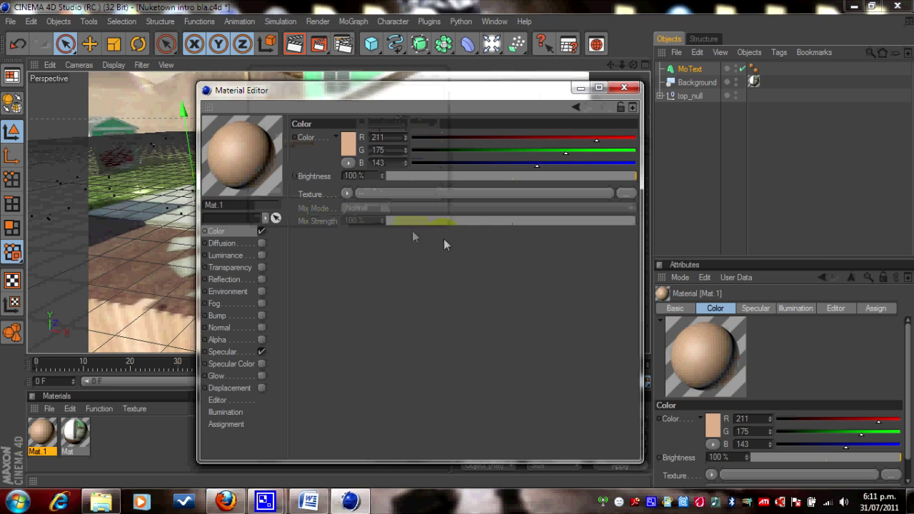
Apply Mat.1 to the MoText object and add an Omni light to the scene
{"action": "left_click", "coordinate": [632, 90]}
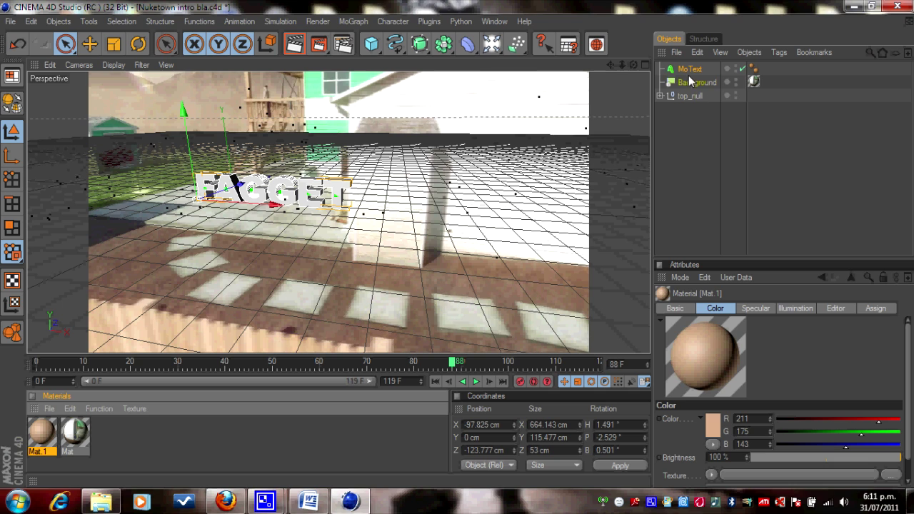
{"action": "left_click_drag", "start_coordinate": [690, 77], "coordinate": [688, 68]}
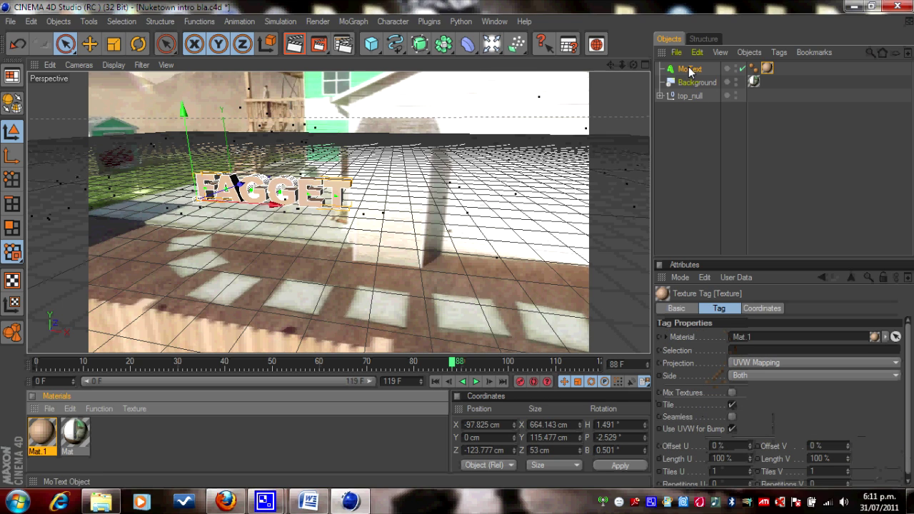
{"action": "left_click", "coordinate": [491, 46]}
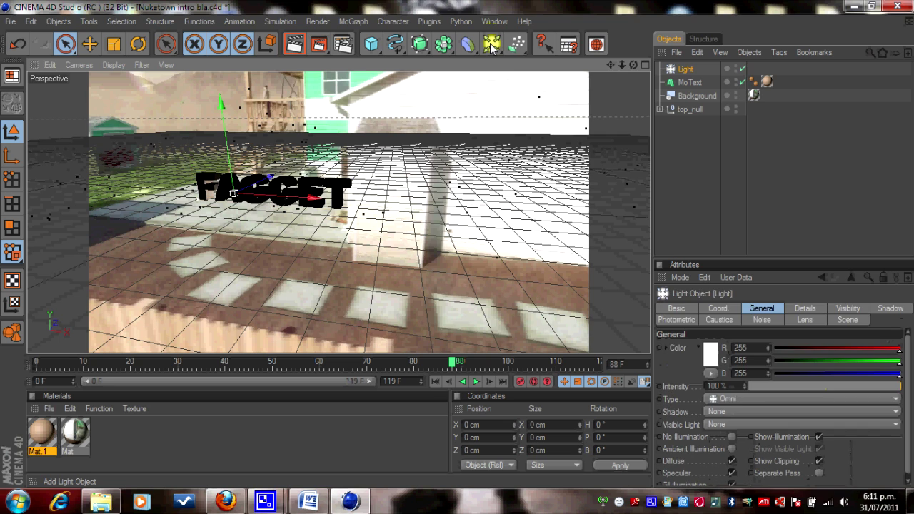
Move the light to X -55.345 cm, Z -537.817 cm, then add a second light
{"action": "left_click_drag", "start_coordinate": [400, 100], "coordinate": [262, 190]}
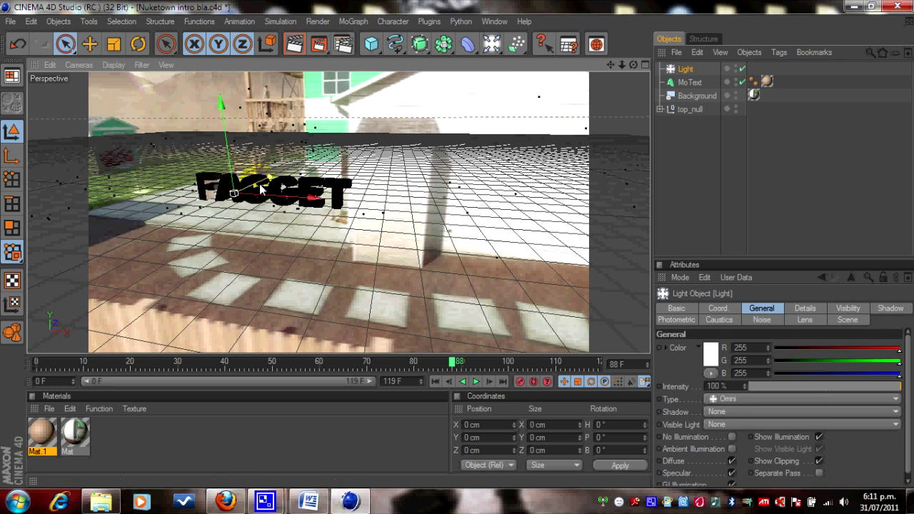
{"action": "right_click_drag", "start_coordinate": [261, 184], "coordinate": [457, 242]}
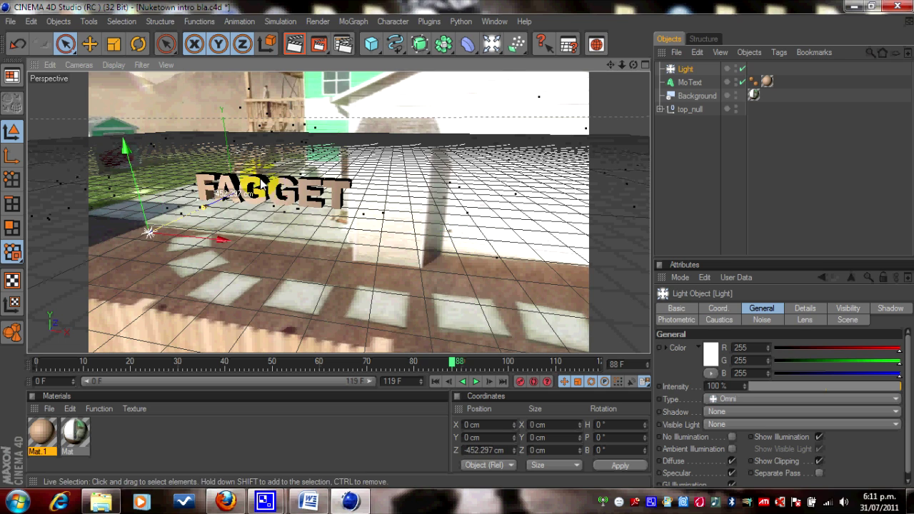
{"action": "right_click_drag", "start_coordinate": [191, 237], "coordinate": [480, 251]}
{"action": "left_click_drag", "start_coordinate": [480, 251], "coordinate": [459, 241]}
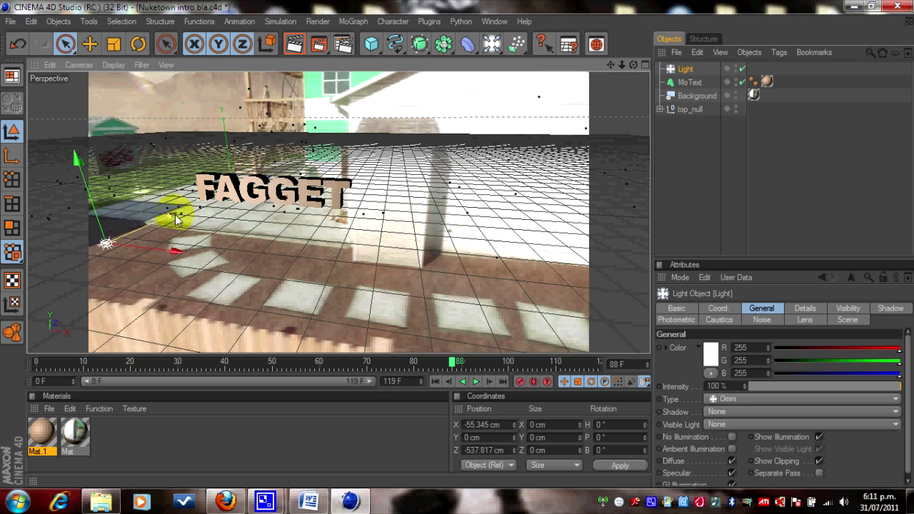
{"action": "left_click", "coordinate": [491, 44]}
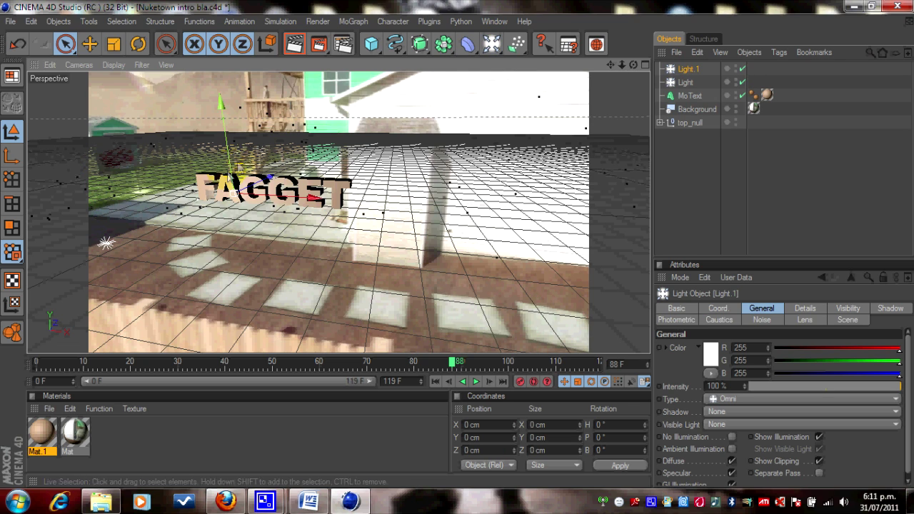
Push the new Light.1 back along Z and rotate it around toward the text
{"action": "left_click_drag", "start_coordinate": [259, 187], "coordinate": [459, 250]}
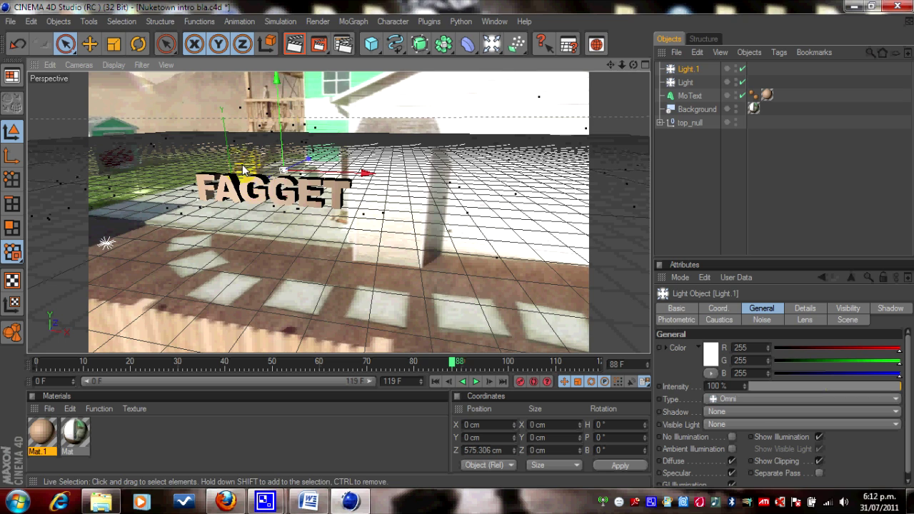
{"action": "left_click", "coordinate": [138, 44]}
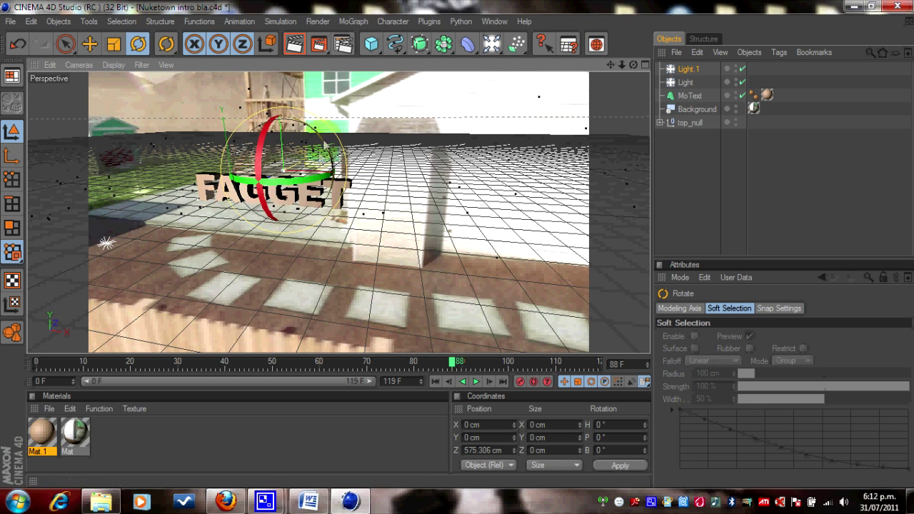
{"action": "left_click_drag", "start_coordinate": [307, 179], "coordinate": [118, 71]}
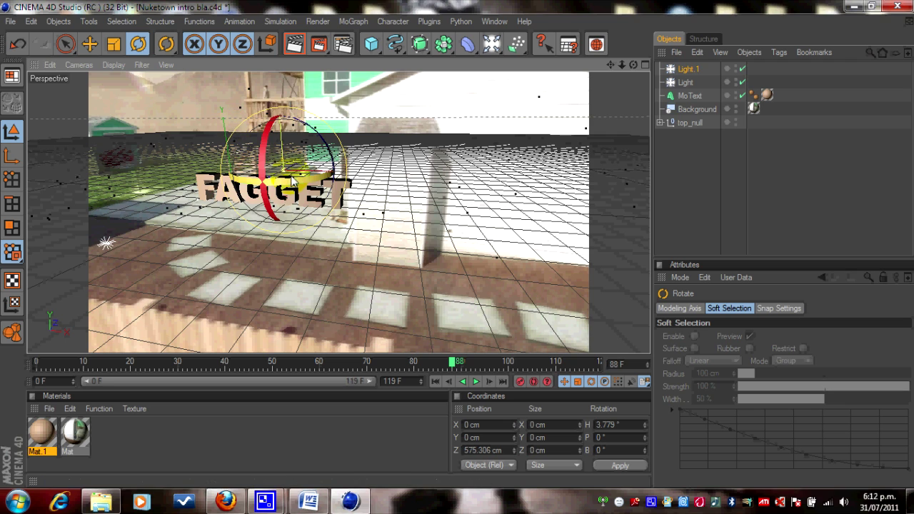
{"action": "left_click_drag", "start_coordinate": [295, 184], "coordinate": [155, 181]}
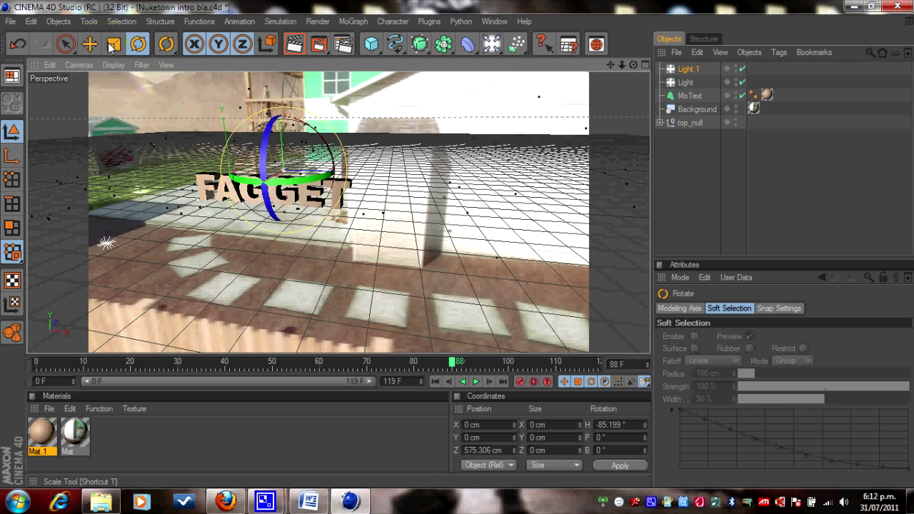
Move Light.1 far back to X 173.408, Y 508.348, Z 1196.793 cm and render a preview
{"action": "left_click", "coordinate": [68, 44]}
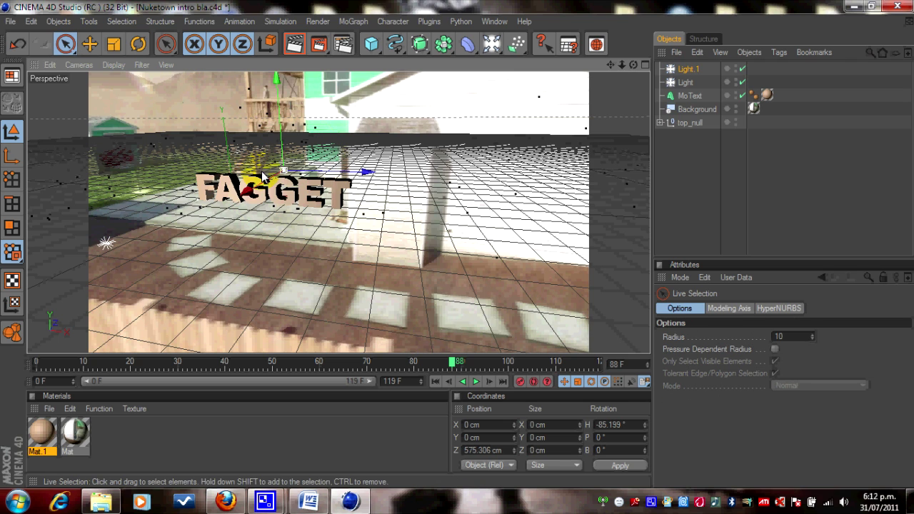
{"action": "left_click_drag", "start_coordinate": [263, 177], "coordinate": [461, 250]}
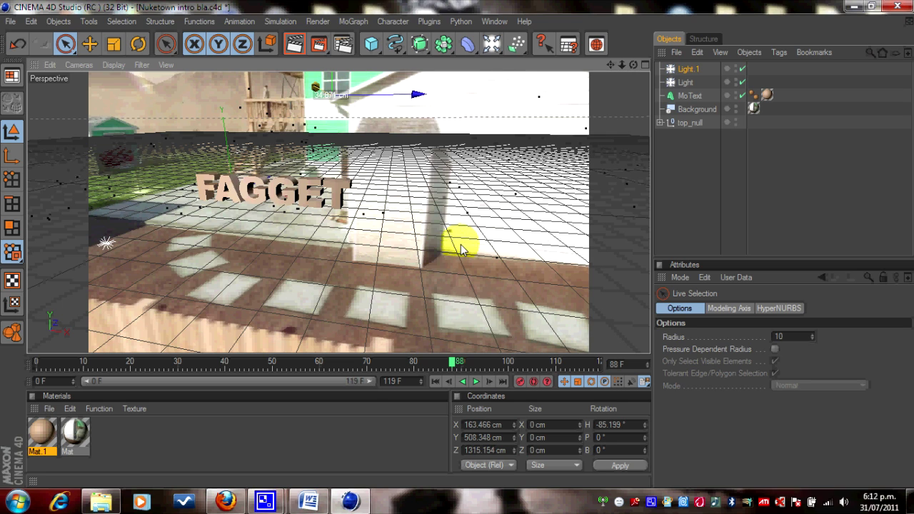
{"action": "mouse_move", "coordinate": [461, 250]}
{"action": "left_mouse_down"}
{"action": "mouse_move", "coordinate": [476, 242]}
{"action": "mouse_move", "coordinate": [459, 250]}
{"action": "left_mouse_up"}
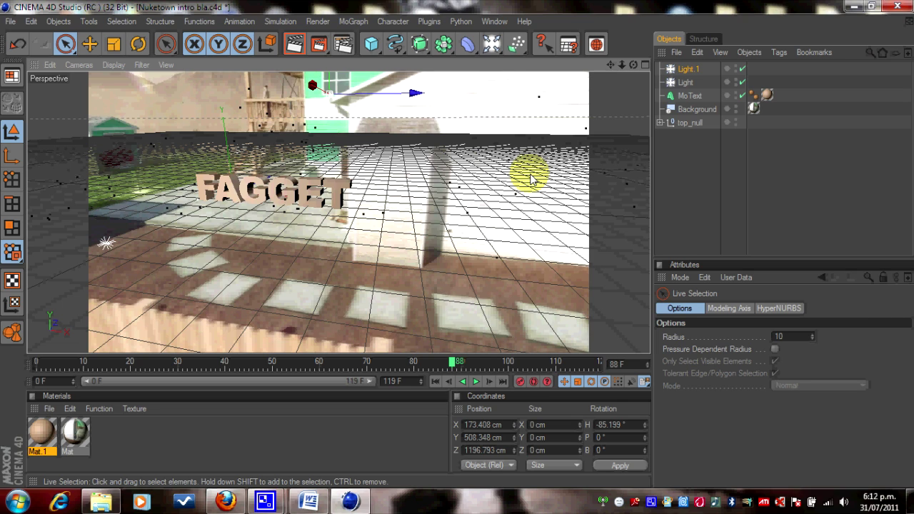
{"action": "left_click", "coordinate": [292, 47]}
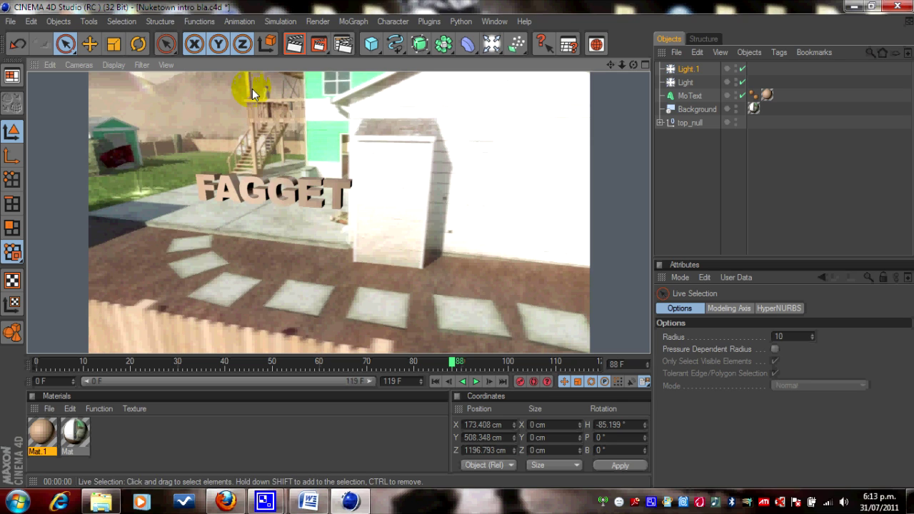
Open the Render menu after checking the lit text in the preview render
{"action": "left_click", "coordinate": [319, 21]}
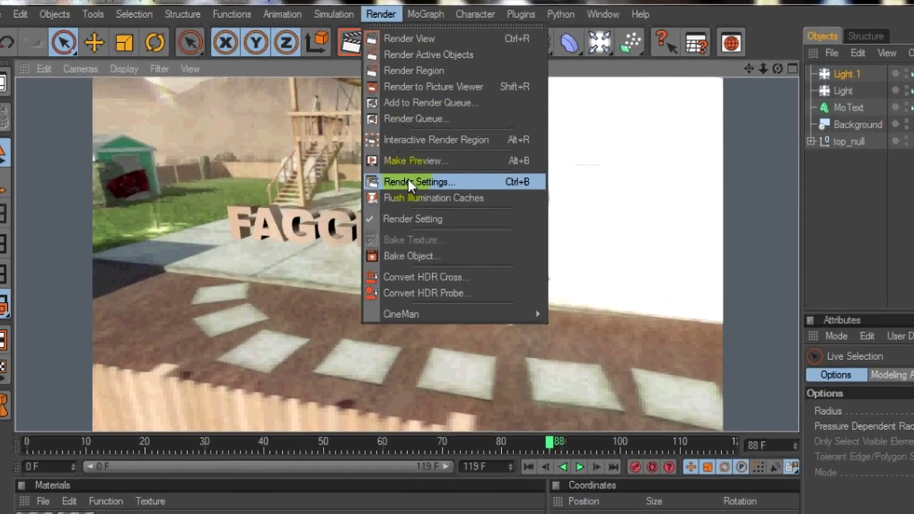
In Render Settings, set Frame Range to All Frames (0–119) and open the output file chooser
{"action": "left_click", "coordinate": [388, 172]}
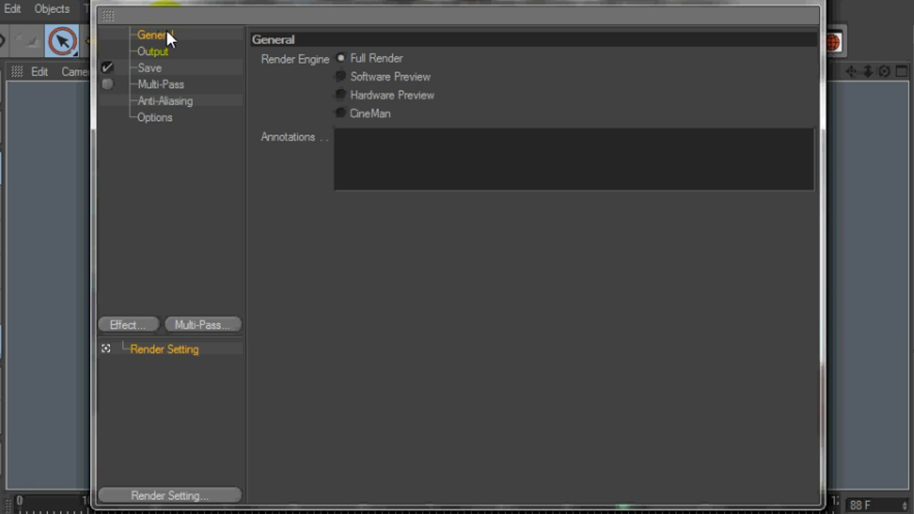
{"action": "left_click", "coordinate": [153, 51]}
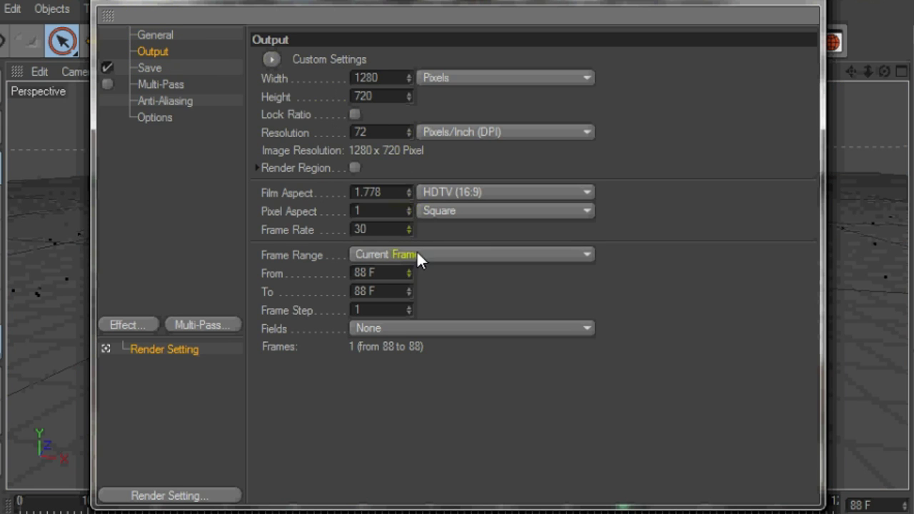
{"action": "left_click", "coordinate": [508, 257]}
{"action": "left_click", "coordinate": [457, 314]}
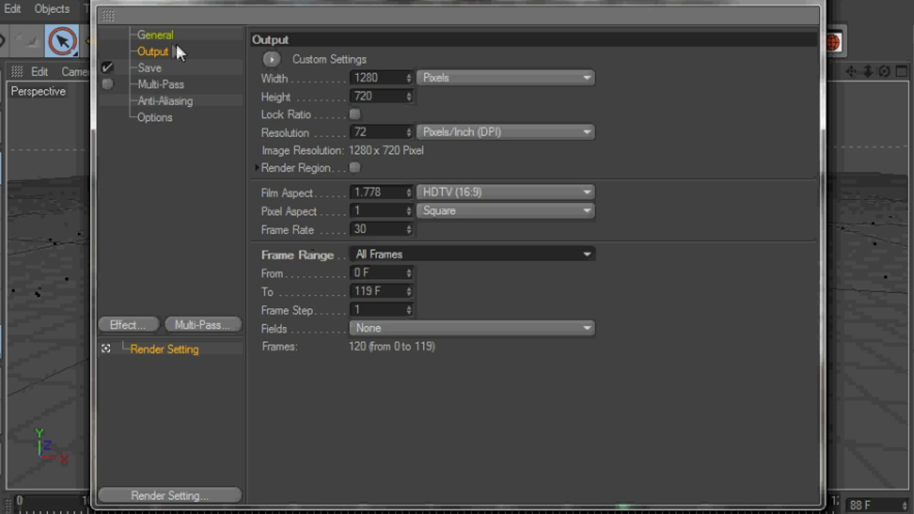
{"action": "left_click", "coordinate": [151, 67]}
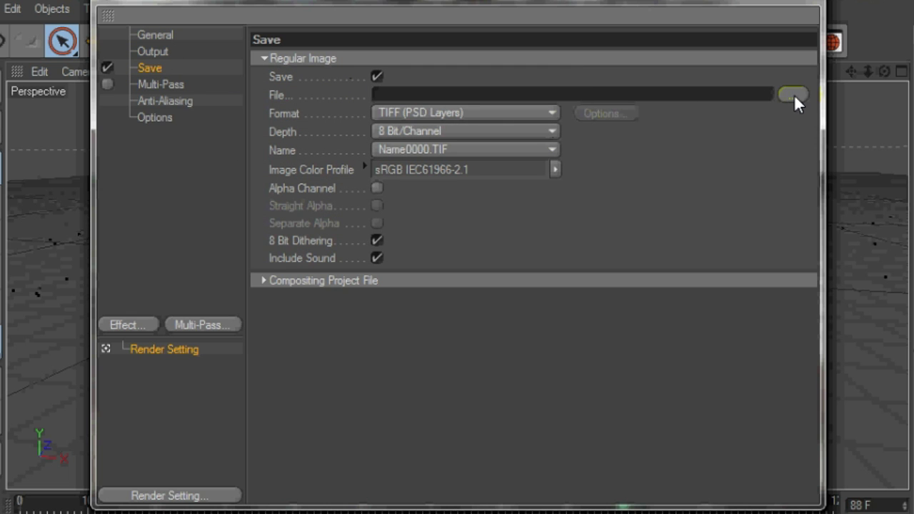
{"action": "left_click", "coordinate": [793, 95]}
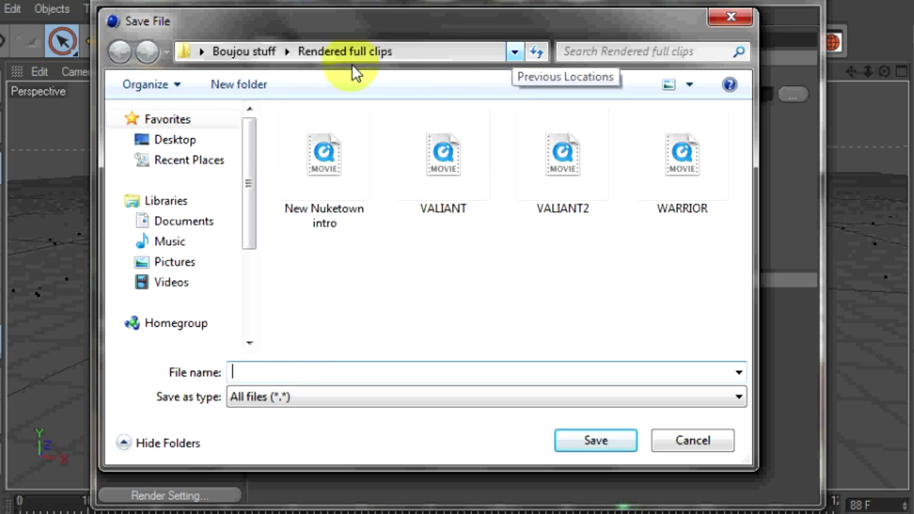
Save the render output as 'NUKETOWN INTRO bla' in the Rendered full clips folder
{"action": "left_click", "coordinate": [243, 51]}
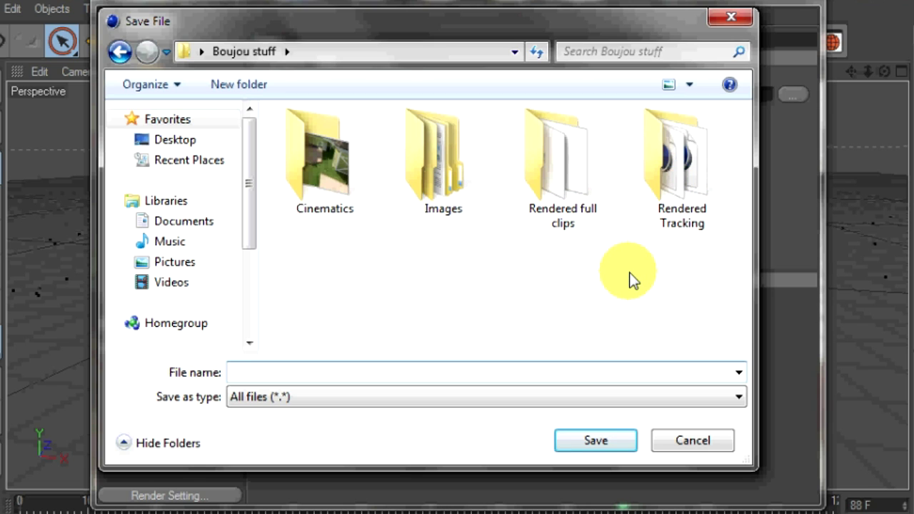
{"action": "double_click", "coordinate": [582, 218]}
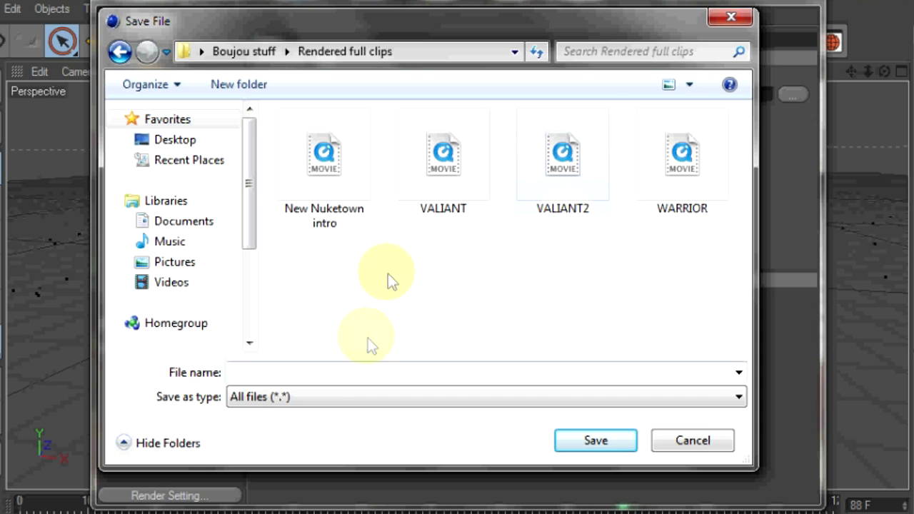
{"action": "left_click", "coordinate": [311, 375]}
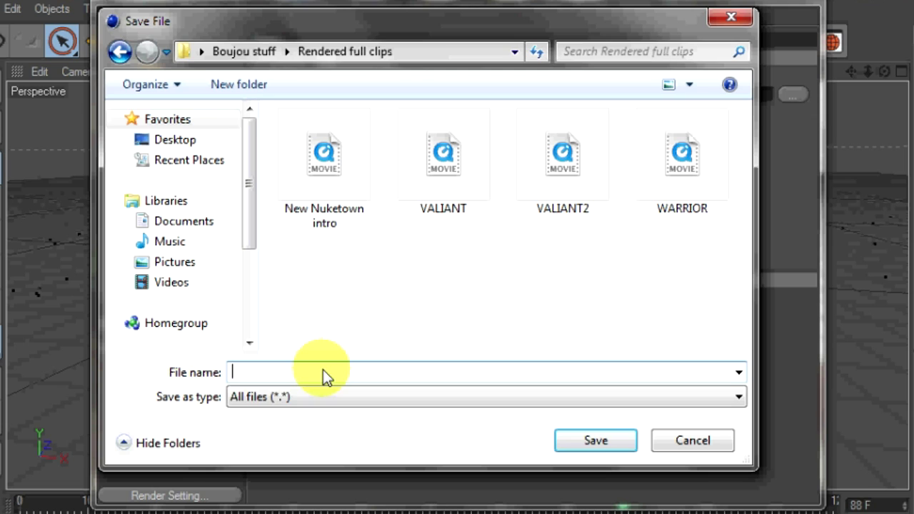
{"action": "type", "text": "NUKETOWN"}
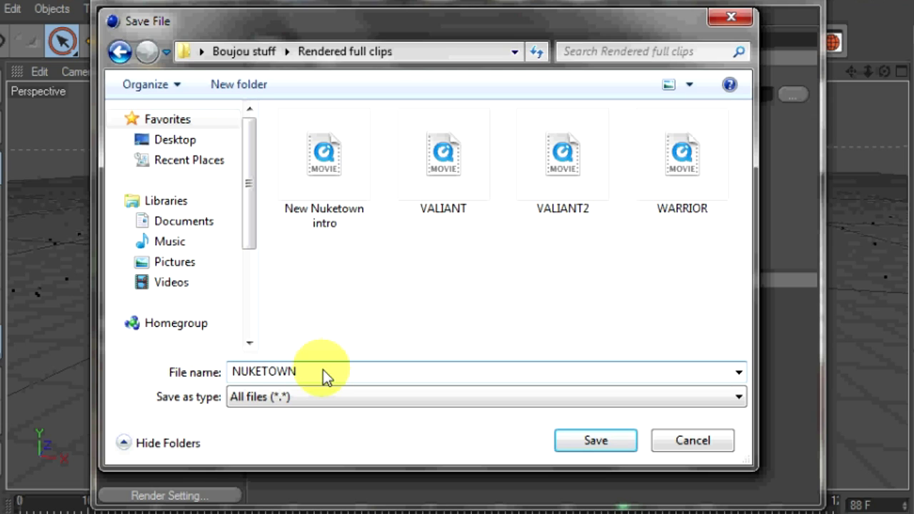
{"action": "type", "text": " INTRO bla"}
{"action": "left_click", "coordinate": [577, 437]}
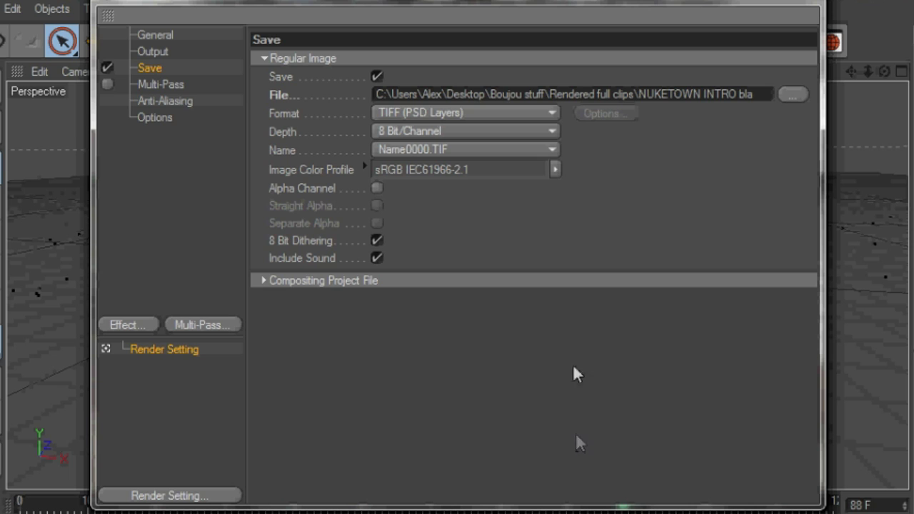
Set the render save format to QuickTime Movie with Alpha Channel ticked
{"action": "left_click", "coordinate": [543, 114]}
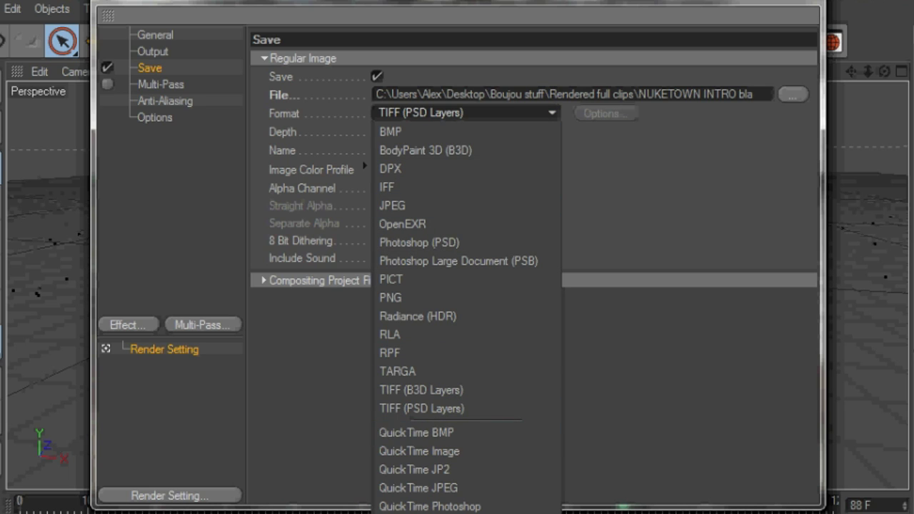
{"action": "left_click", "coordinate": [429, 511]}
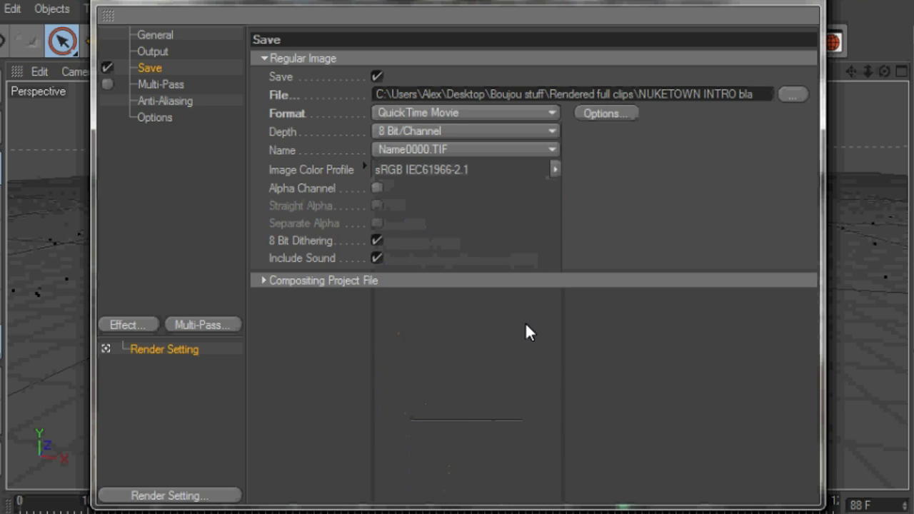
{"action": "left_click", "coordinate": [377, 188]}
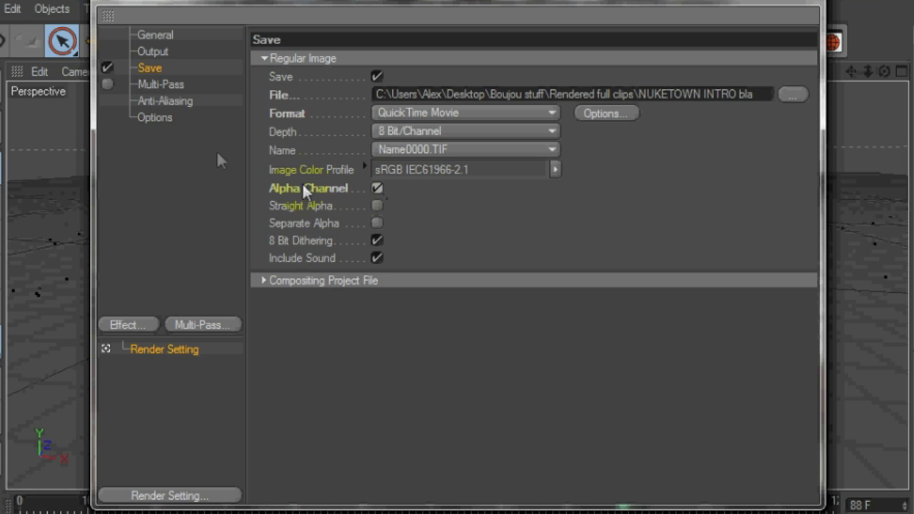
{"action": "left_click", "coordinate": [160, 85]}
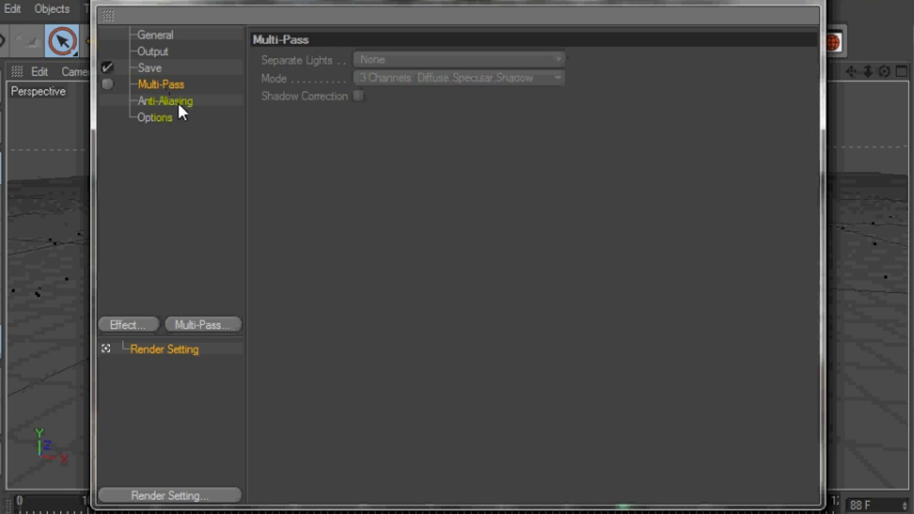
Set Anti-Aliasing to Best and the filter to Animation in Render Settings
{"action": "left_click", "coordinate": [178, 101]}
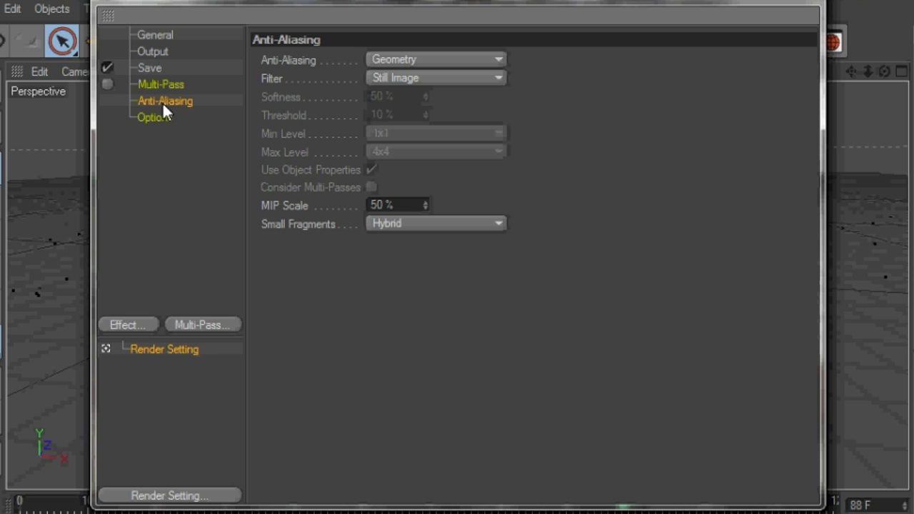
{"action": "left_click", "coordinate": [448, 63]}
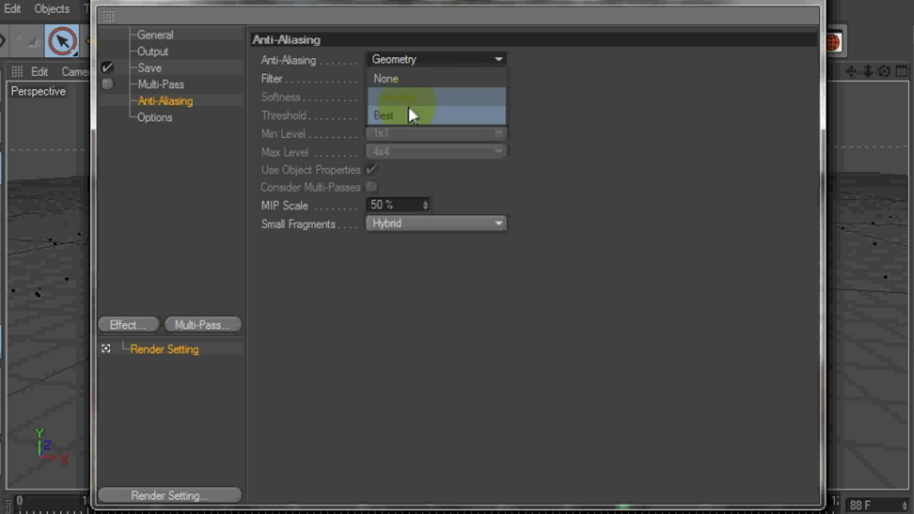
{"action": "left_click", "coordinate": [408, 113]}
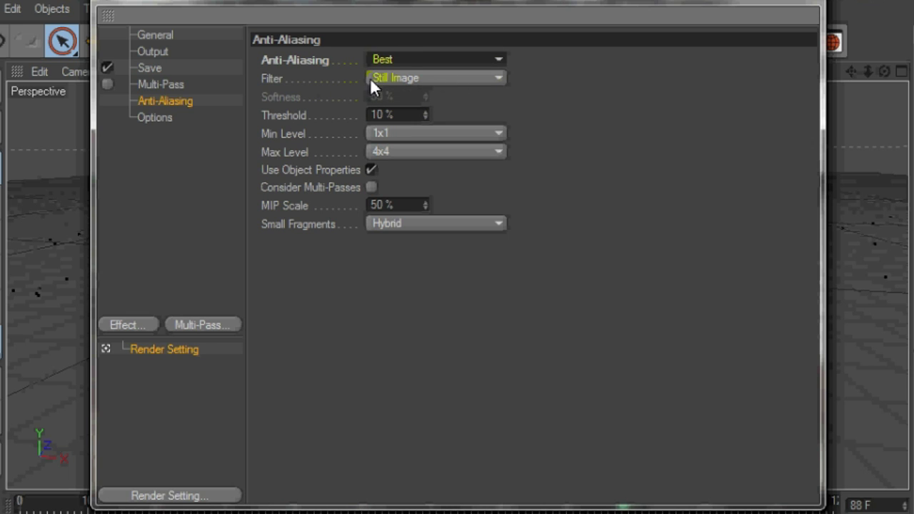
{"action": "left_click", "coordinate": [400, 77]}
{"action": "left_click", "coordinate": [408, 112]}
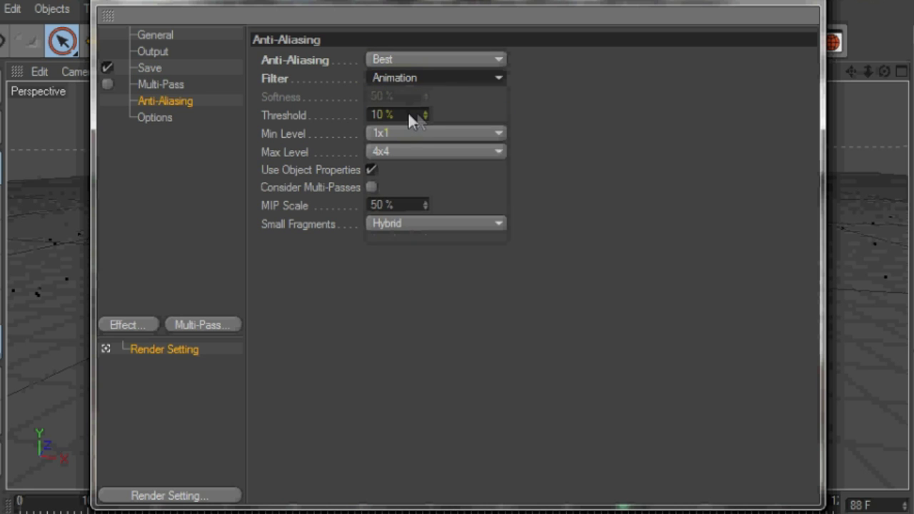
{"action": "left_click", "coordinate": [150, 117]}
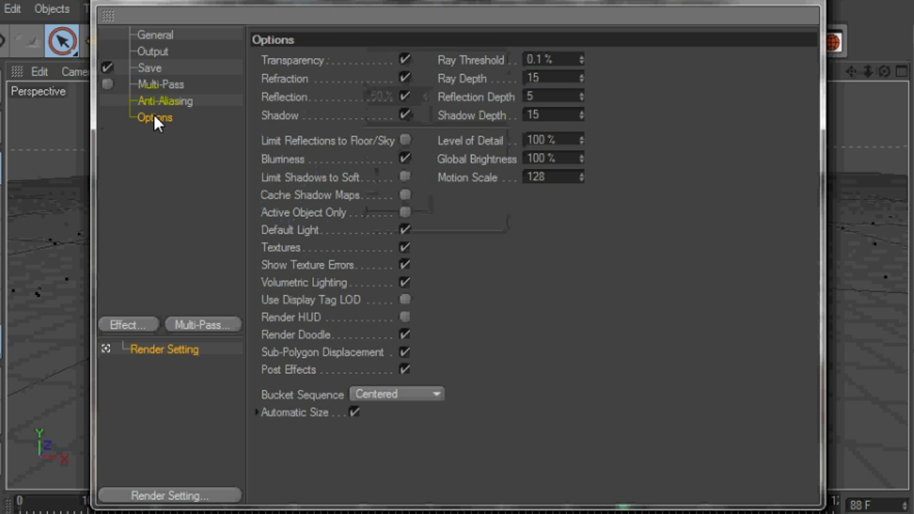
Add Ambient Occlusion and Global Illumination effects to the render
{"action": "left_click", "coordinate": [123, 325]}
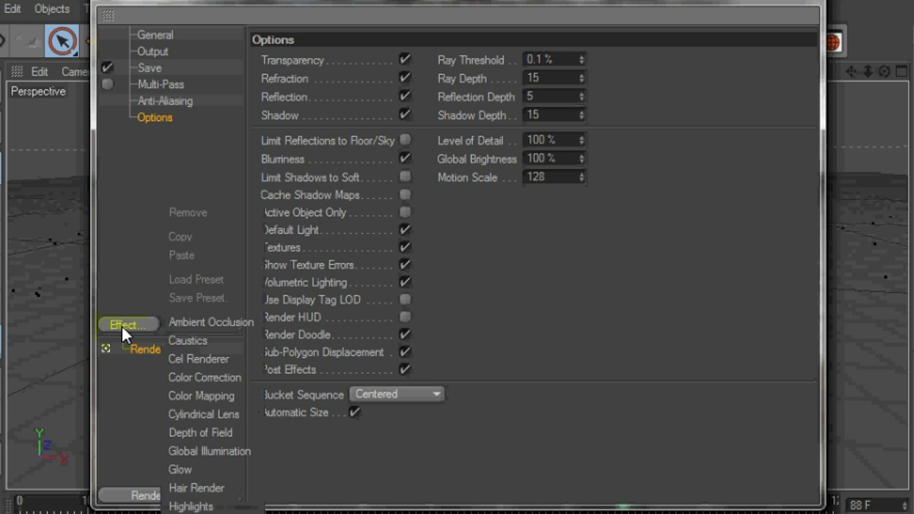
{"action": "left_click", "coordinate": [203, 322]}
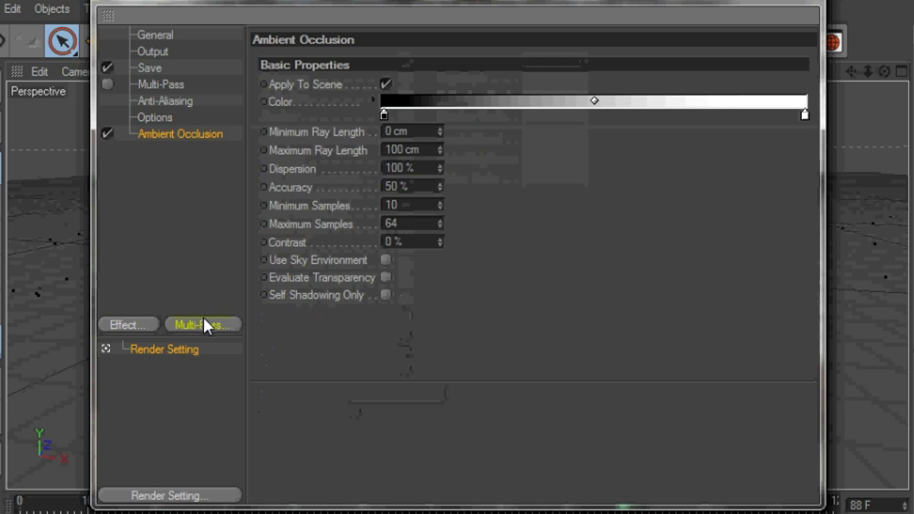
{"action": "left_click", "coordinate": [137, 325]}
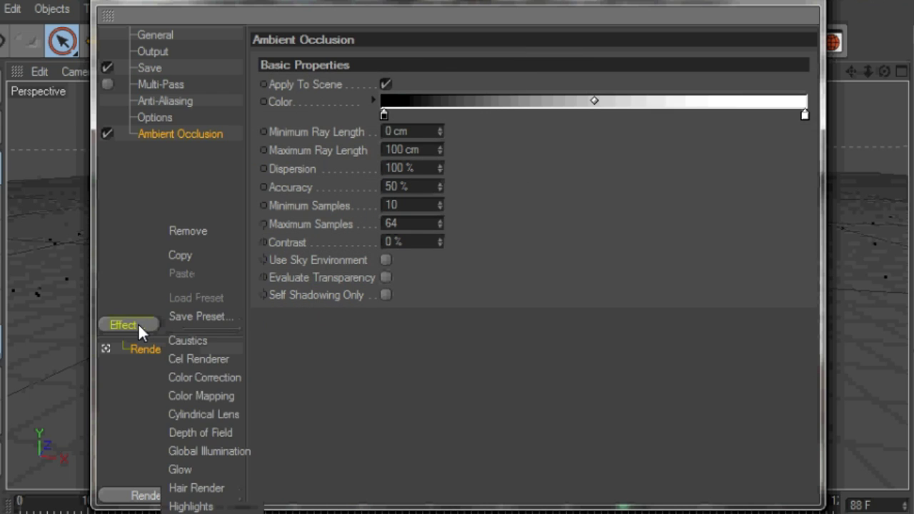
{"action": "left_click", "coordinate": [220, 453]}
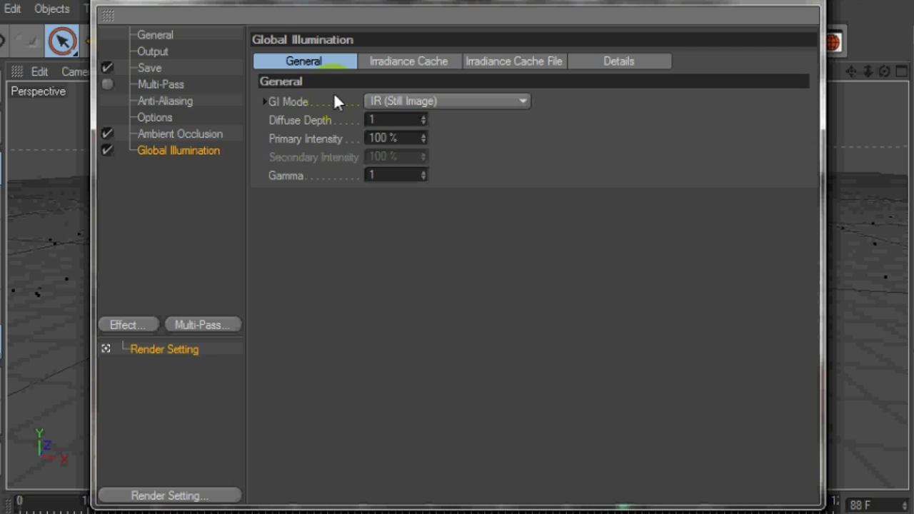
Set GI Mode to IR (Camera Animation), with Stochastic Samples and Record Density Low
{"action": "left_click", "coordinate": [469, 104]}
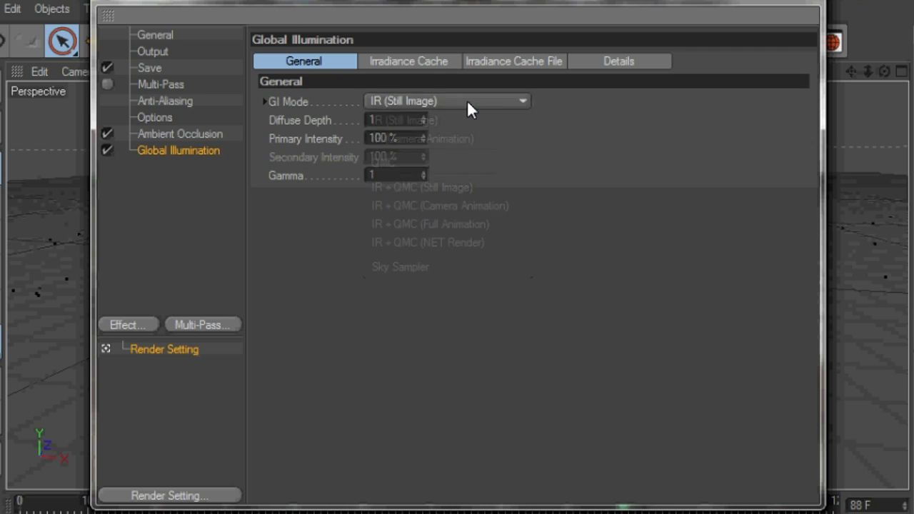
{"action": "left_click", "coordinate": [451, 138]}
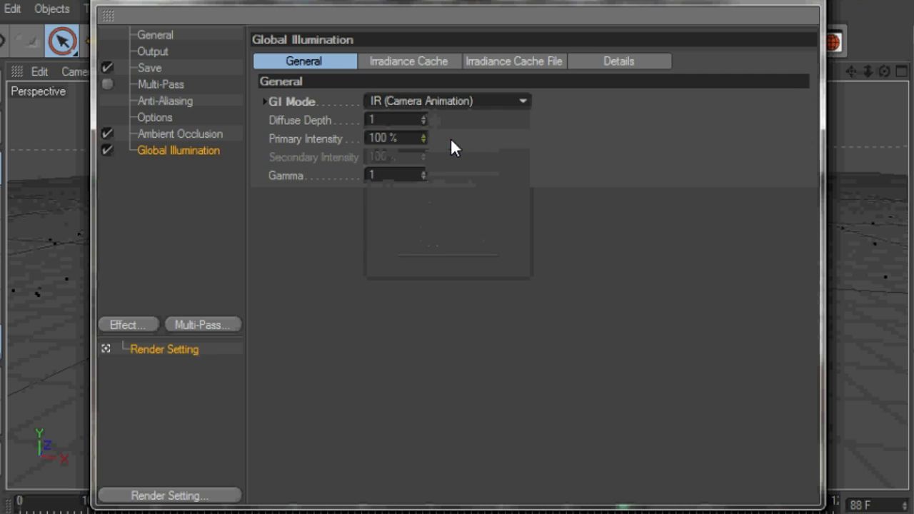
{"action": "left_click", "coordinate": [417, 60]}
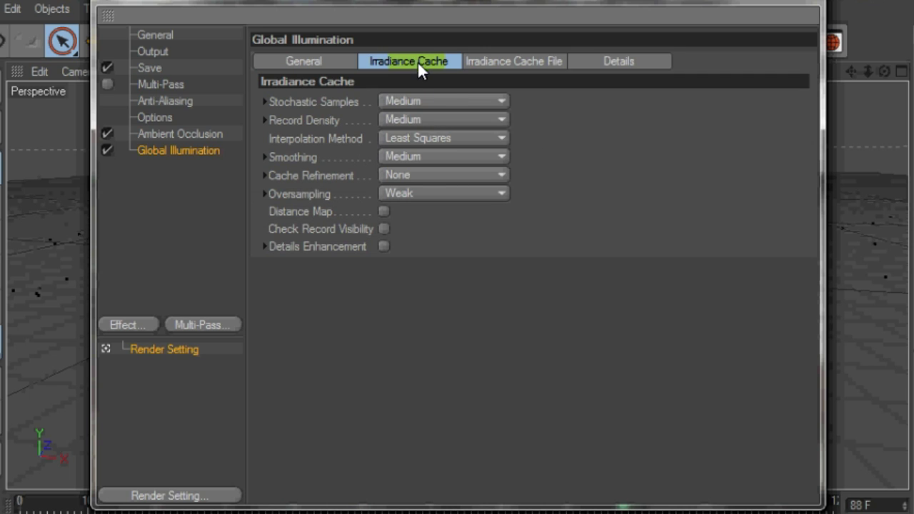
{"action": "left_click", "coordinate": [436, 103]}
{"action": "left_click", "coordinate": [414, 157]}
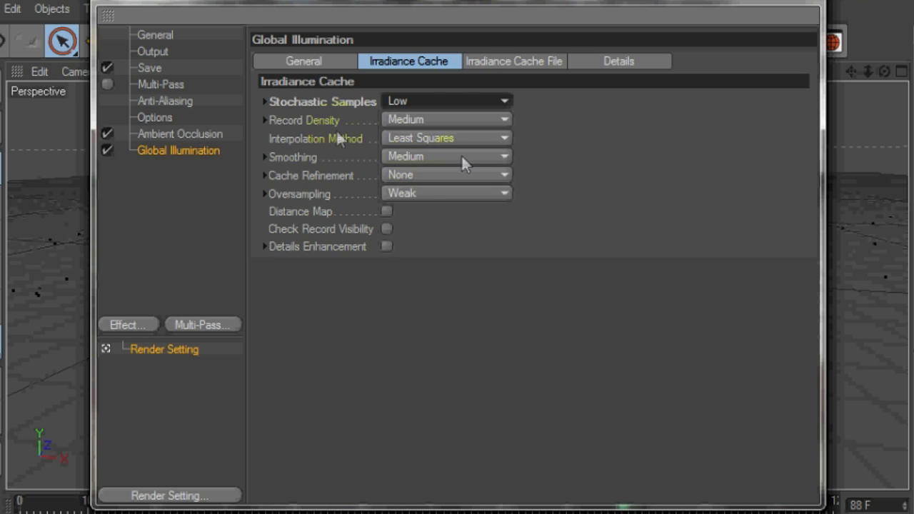
{"action": "left_click", "coordinate": [422, 118]}
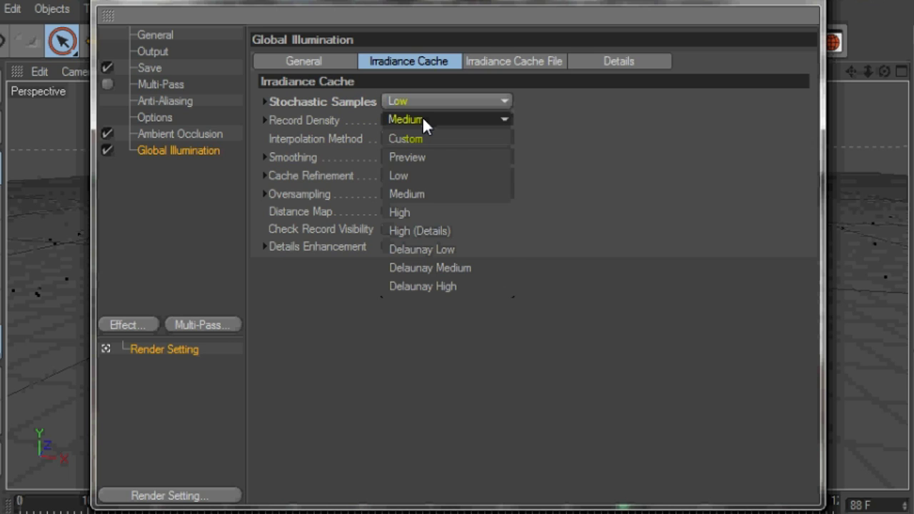
{"action": "left_click", "coordinate": [426, 174]}
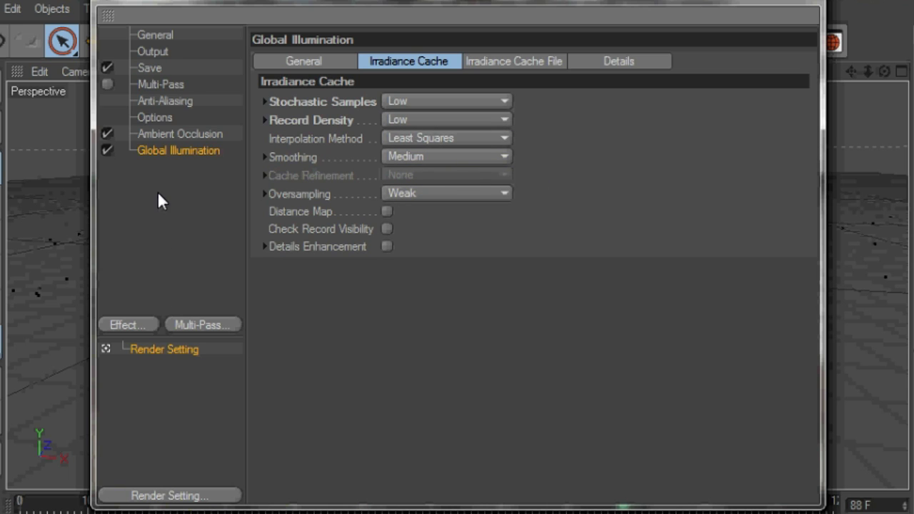
Delete the Background object and render the 120-frame animation to the Picture Viewer
{"action": "left_click", "coordinate": [148, 68]}
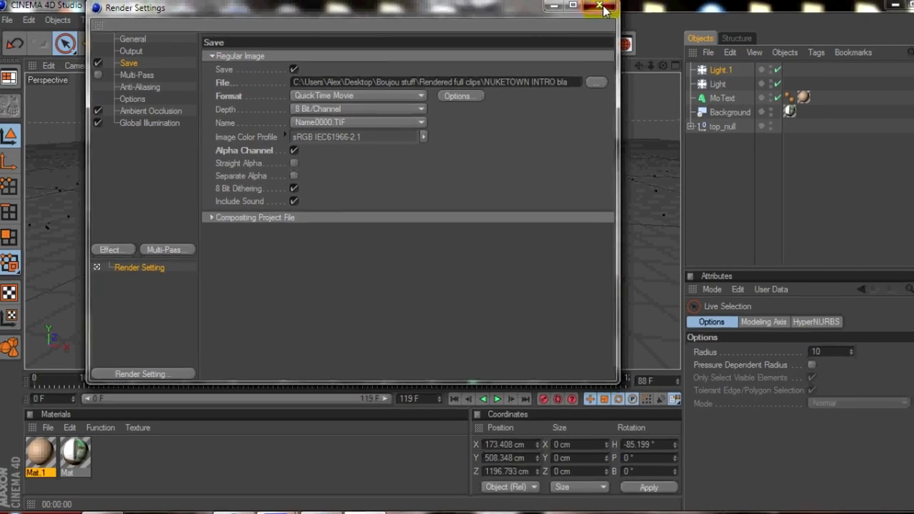
{"action": "left_click", "coordinate": [646, 6]}
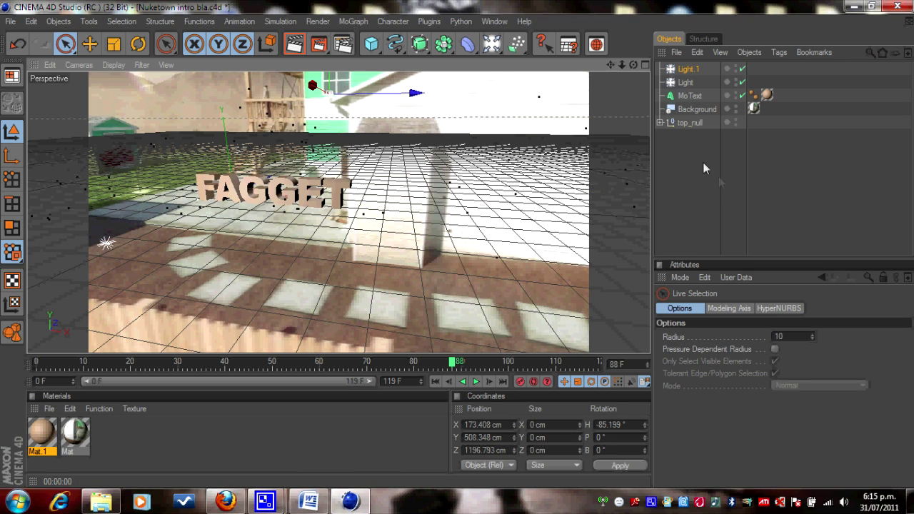
{"action": "left_click", "coordinate": [704, 110]}
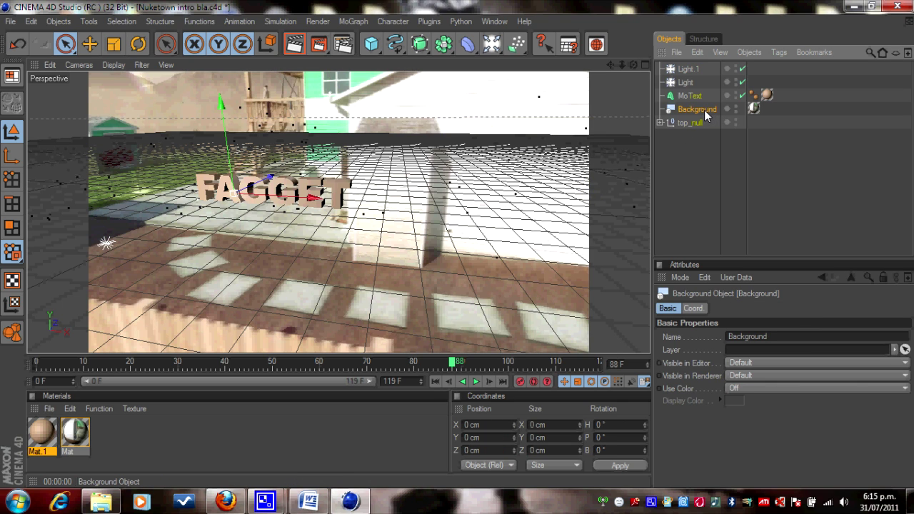
{"action": "key", "text": "Delete"}
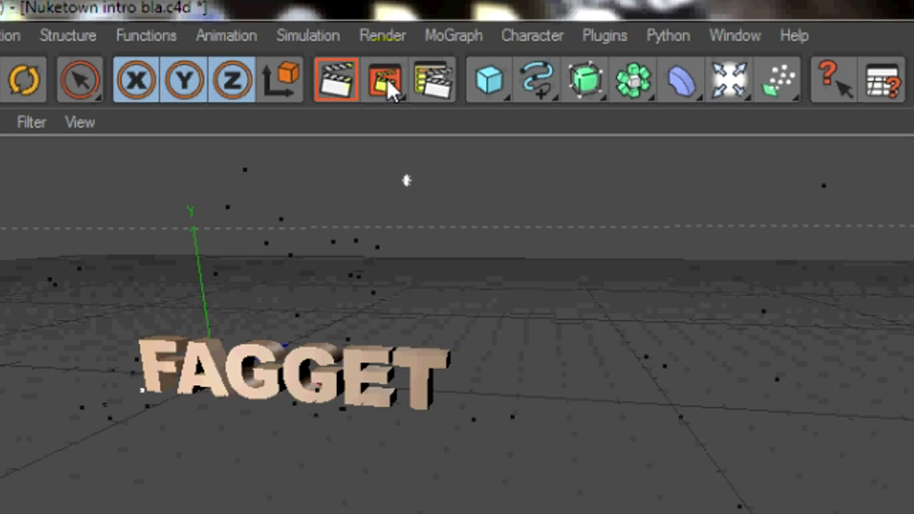
{"action": "left_click", "coordinate": [386, 78]}
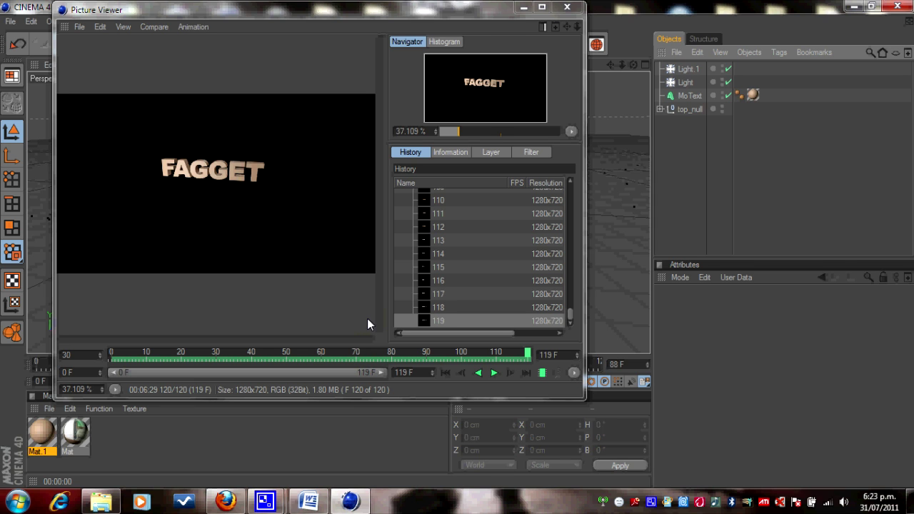
Close the rendered Picture Viewer and cancel the quit prompt to keep Cinema 4D open
{"action": "left_click", "coordinate": [567, 6]}
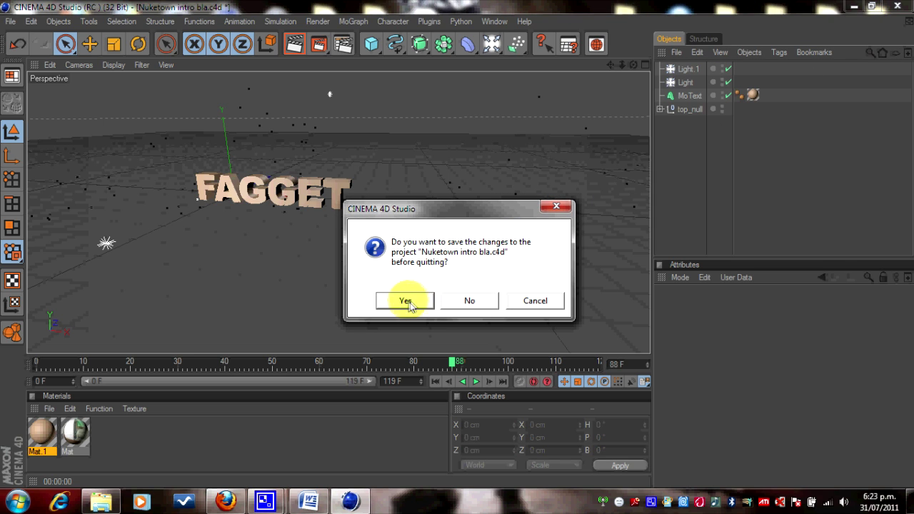
{"action": "left_click", "coordinate": [521, 300]}
Minimize Cinema 4D and launch Adobe After Effects CS3 from the desktop icon
{"action": "left_click", "coordinate": [855, 8]}
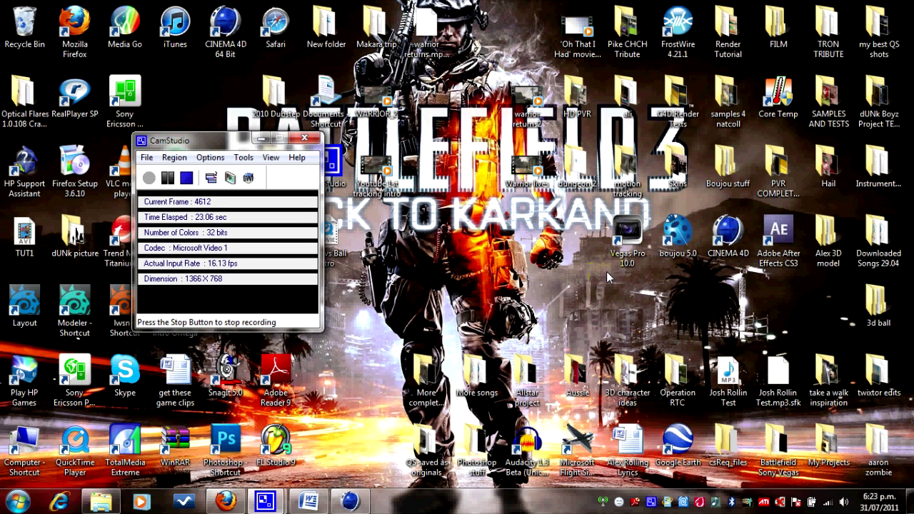
{"action": "left_click", "coordinate": [782, 227]}
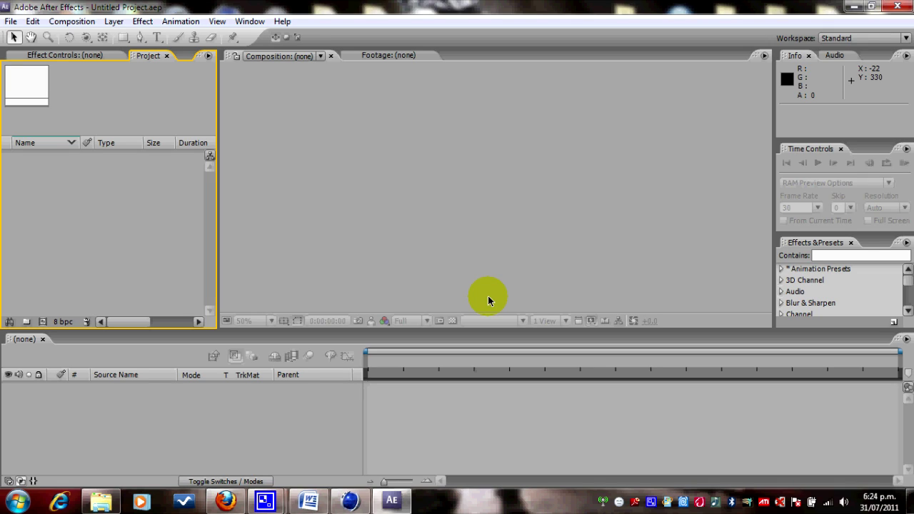
Import NUKETOWN INTRO bla.mov from Desktop > Boujou stuff > Rendered full clips, accepting its alpha interpretation
{"action": "left_click", "coordinate": [11, 23]}
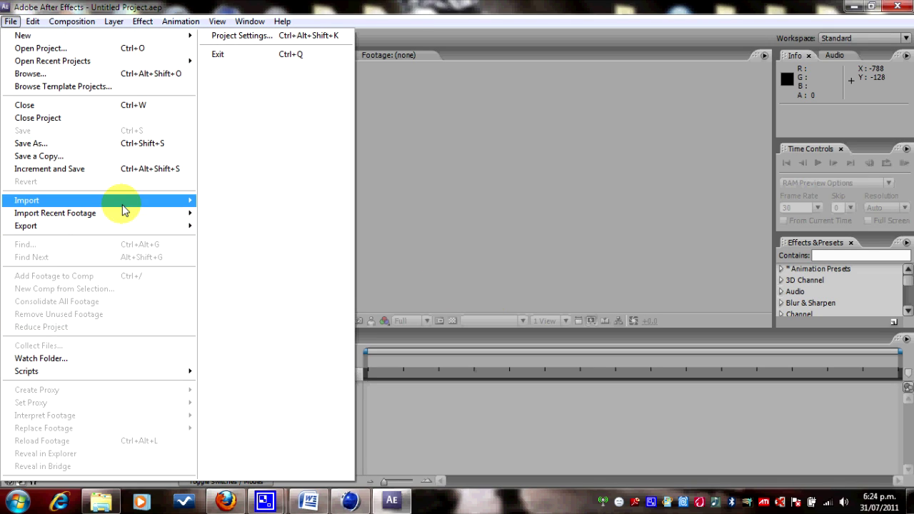
{"action": "mouse_move", "coordinate": [161, 200]}
{"action": "left_click", "coordinate": [257, 202]}
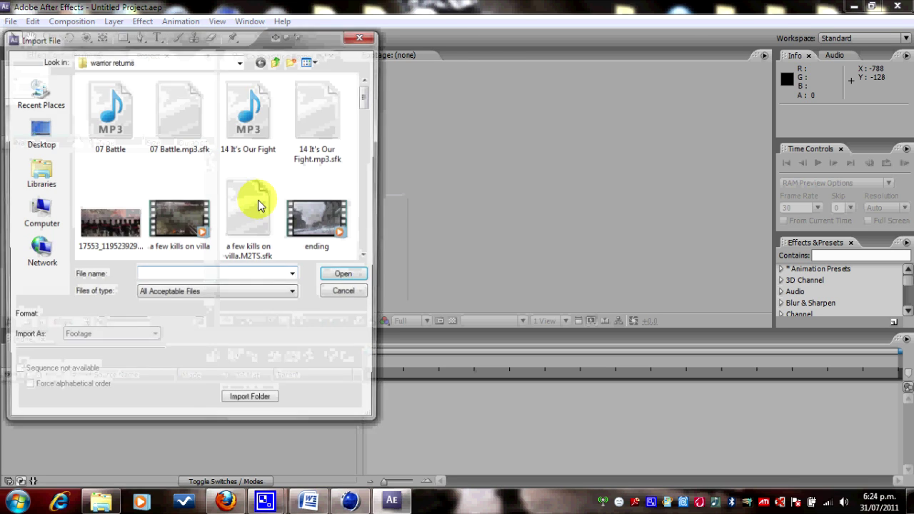
{"action": "left_click", "coordinate": [37, 136]}
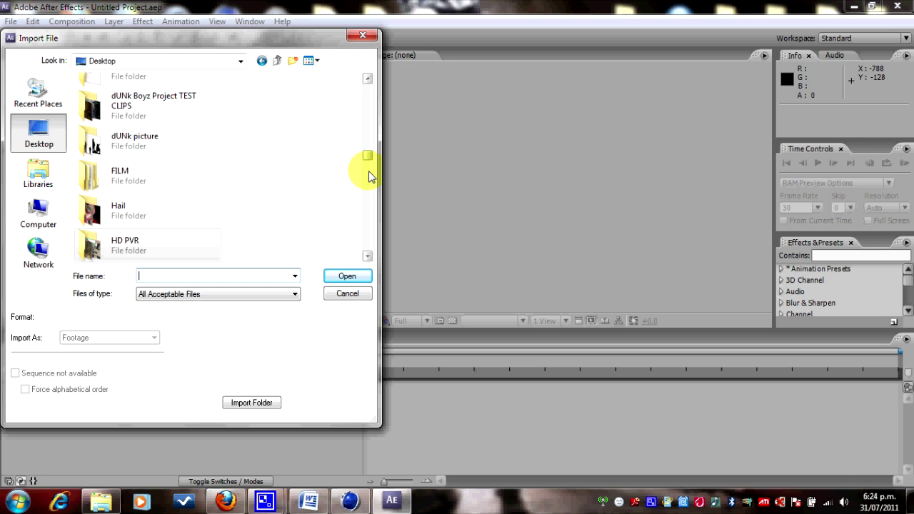
{"action": "left_click_drag", "start_coordinate": [369, 165], "coordinate": [369, 143]}
{"action": "double_click", "coordinate": [148, 229]}
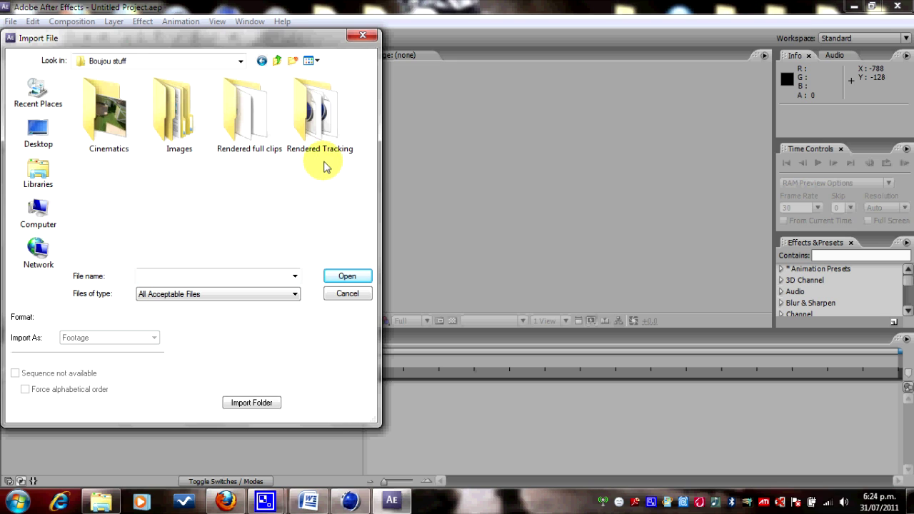
{"action": "double_click", "coordinate": [249, 139]}
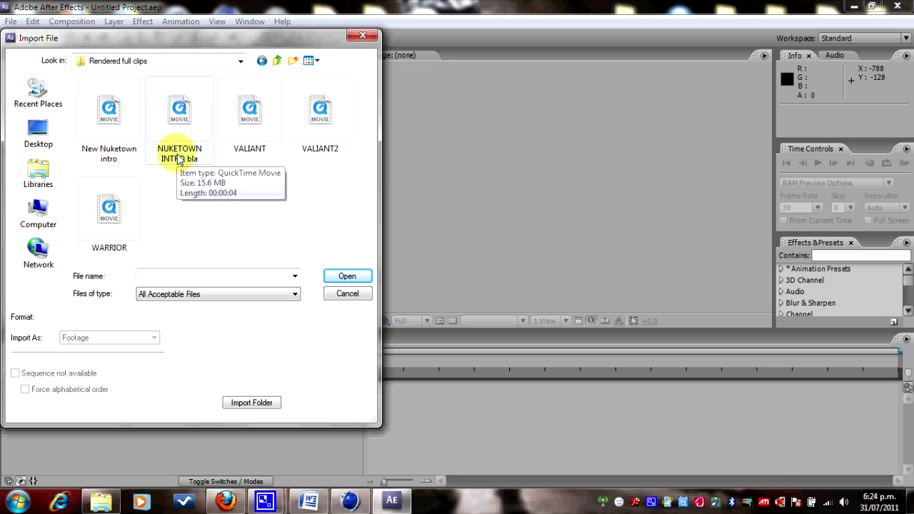
{"action": "left_click", "coordinate": [200, 143]}
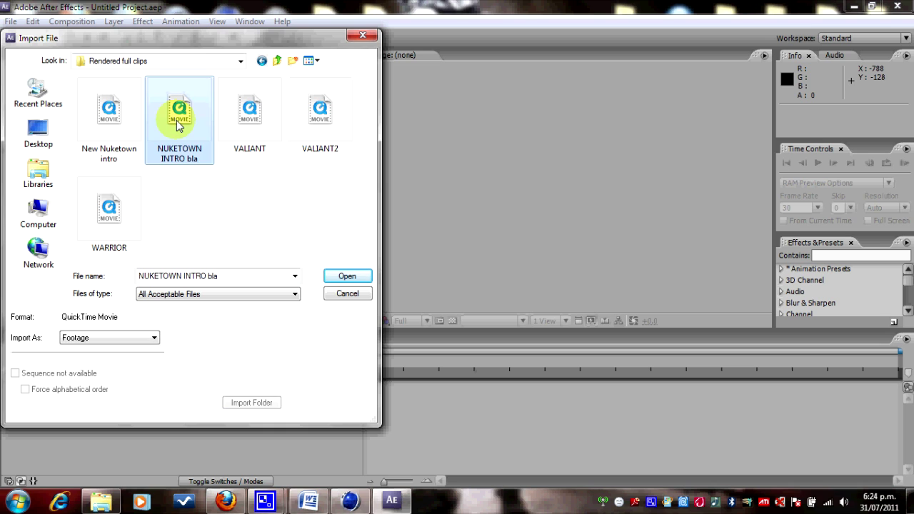
{"action": "left_click", "coordinate": [348, 278]}
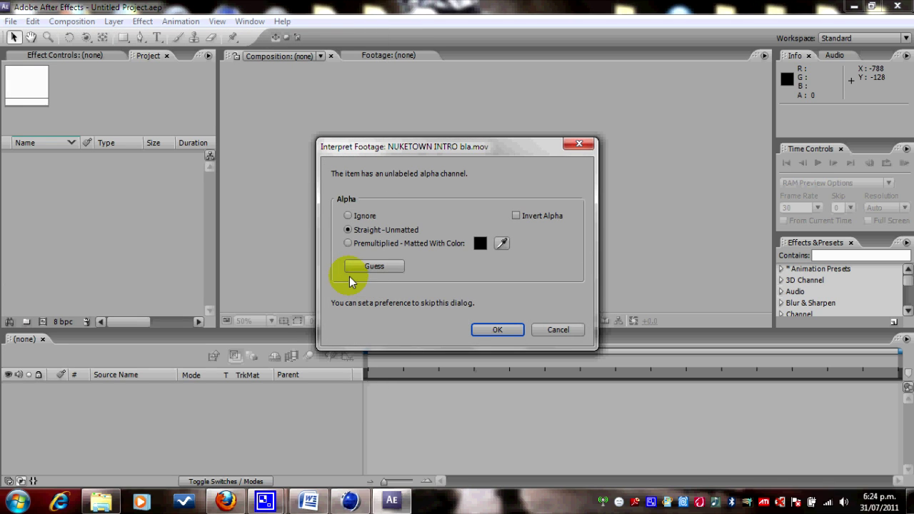
{"action": "left_click", "coordinate": [492, 331]}
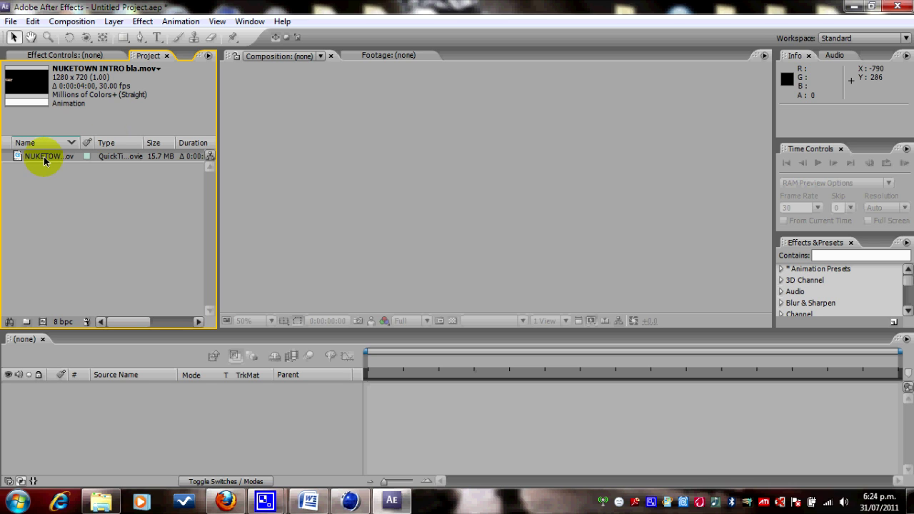
Import main intro nuketown.mp4 from the Desktop's warrior returns folder
{"action": "left_click", "coordinate": [11, 21]}
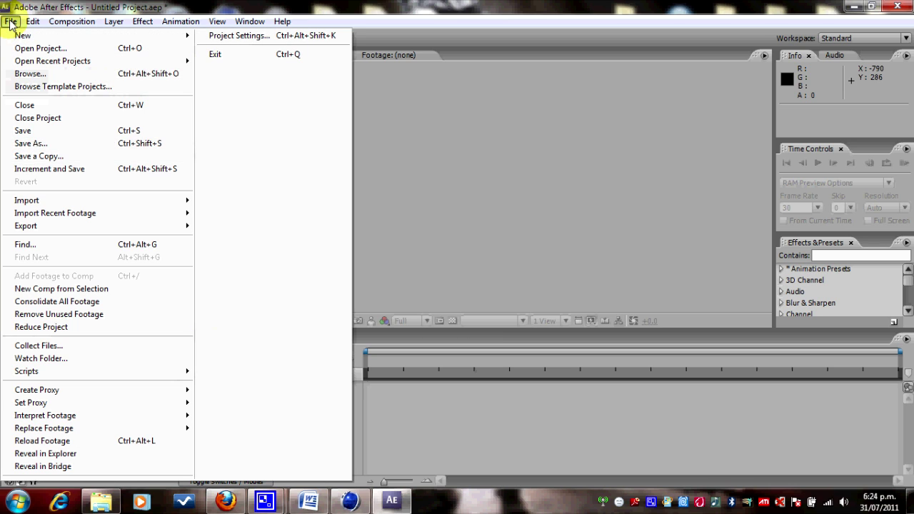
{"action": "mouse_move", "coordinate": [115, 200]}
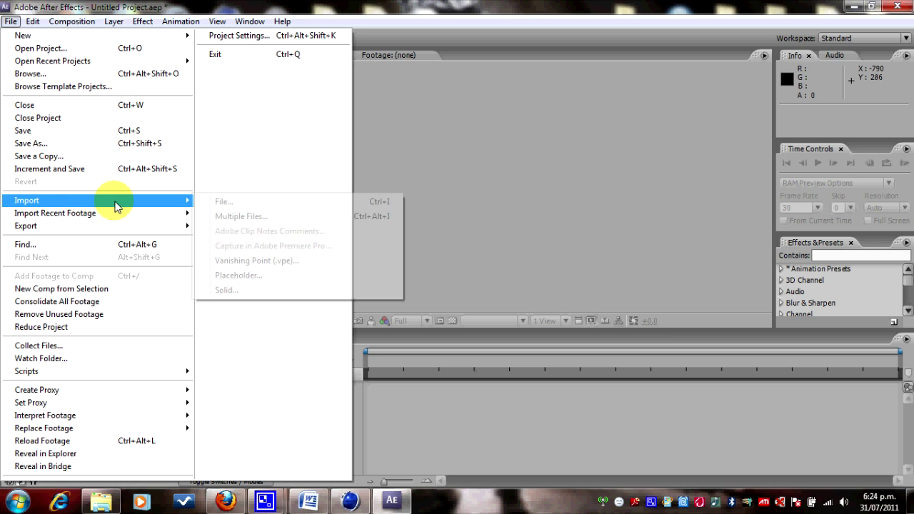
{"action": "left_click", "coordinate": [284, 205]}
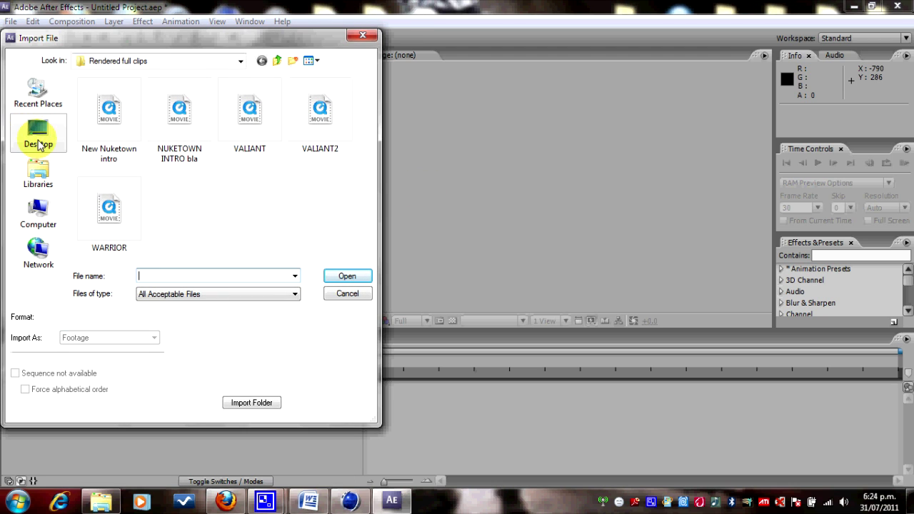
{"action": "left_click", "coordinate": [37, 174]}
{"action": "left_click", "coordinate": [43, 143]}
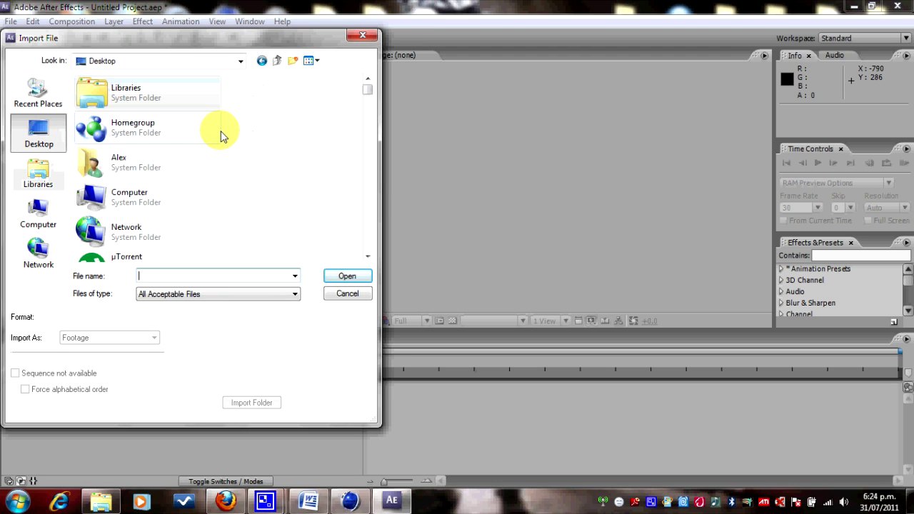
{"action": "scroll", "coordinate": [371, 150], "scroll_direction": "down", "scroll_amount": 5}
{"action": "scroll", "coordinate": [372, 151], "scroll_direction": "down", "scroll_amount": 3}
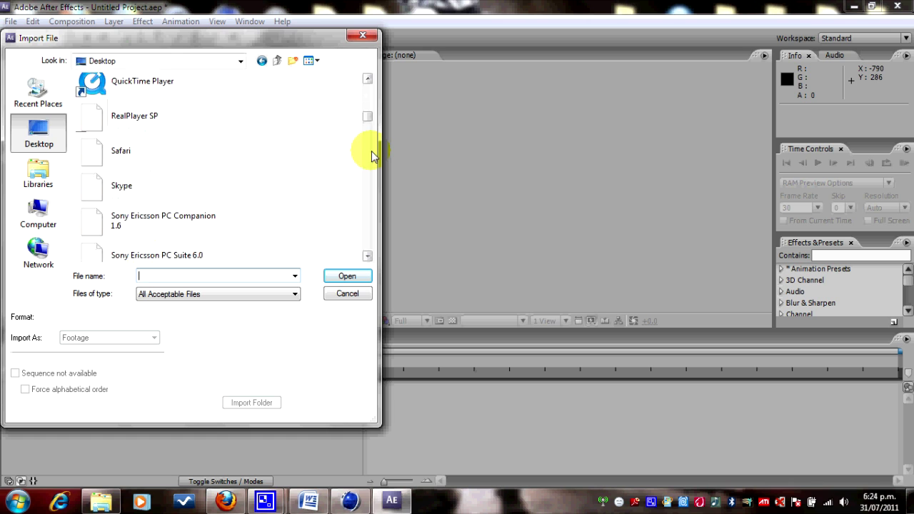
{"action": "double_click", "coordinate": [136, 236]}
{"action": "scroll", "coordinate": [365, 179], "scroll_direction": "up", "scroll_amount": 2}
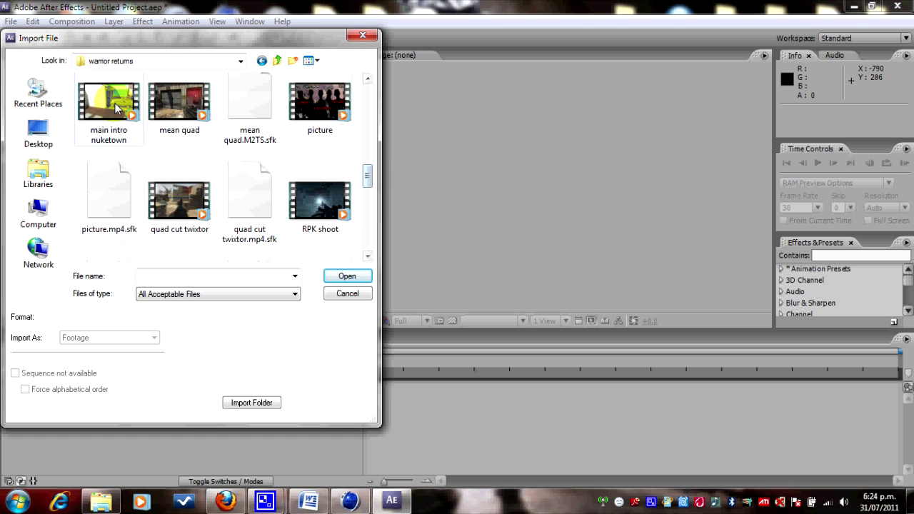
{"action": "left_click", "coordinate": [109, 107]}
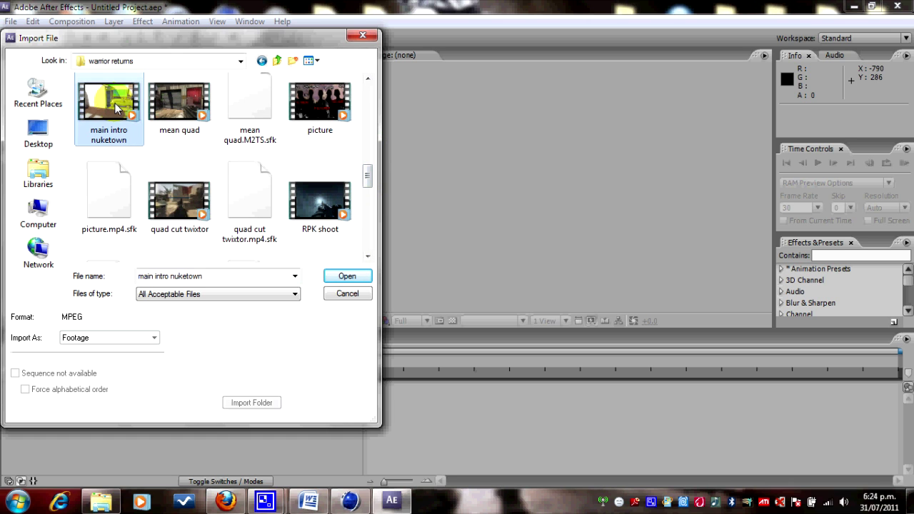
{"action": "left_click", "coordinate": [345, 279]}
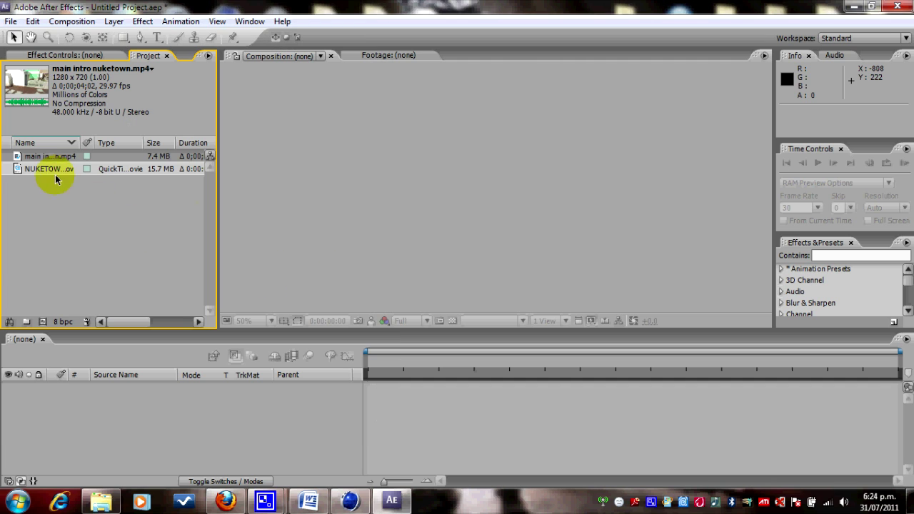
Create a new composition from the main intro nuketown footage by dragging it to the Timeline
{"action": "left_click", "coordinate": [55, 170]}
{"action": "left_click", "coordinate": [65, 156]}
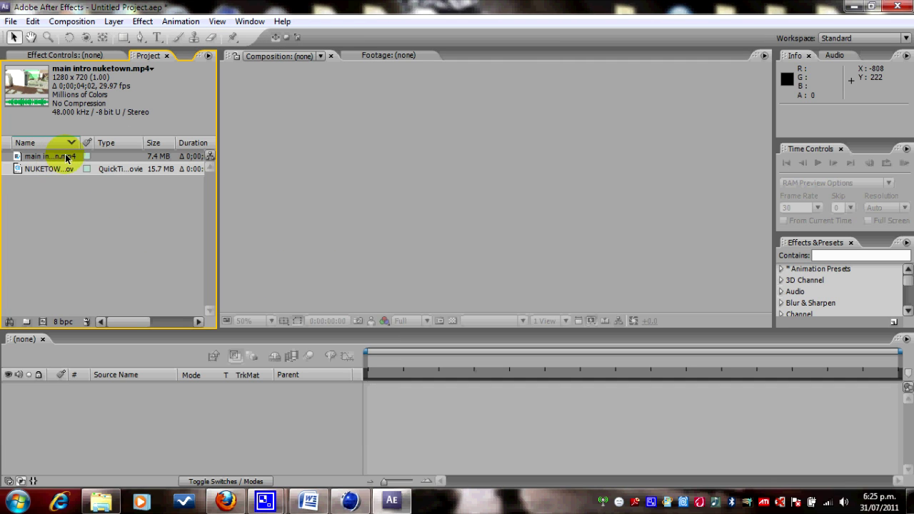
{"action": "left_click_drag", "start_coordinate": [50, 158], "coordinate": [111, 188]}
{"action": "left_click_drag", "start_coordinate": [103, 256], "coordinate": [76, 408]}
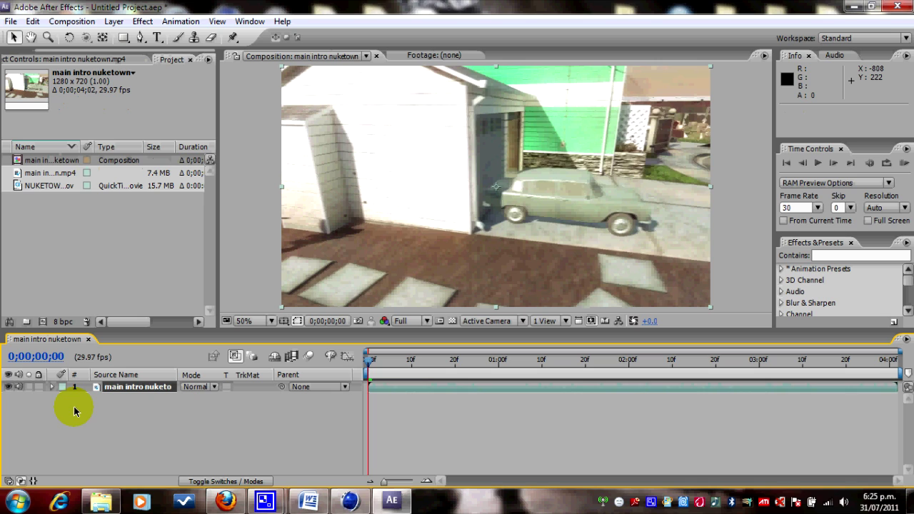
Layer the NUKETOWN INTRO bla render above the house footage in the comp
{"action": "left_click", "coordinate": [48, 187]}
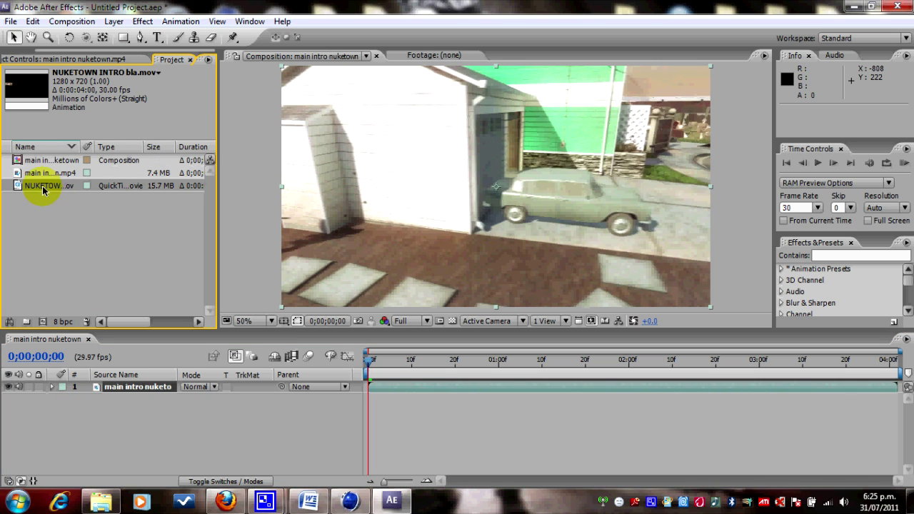
{"action": "left_click_drag", "start_coordinate": [43, 188], "coordinate": [128, 389]}
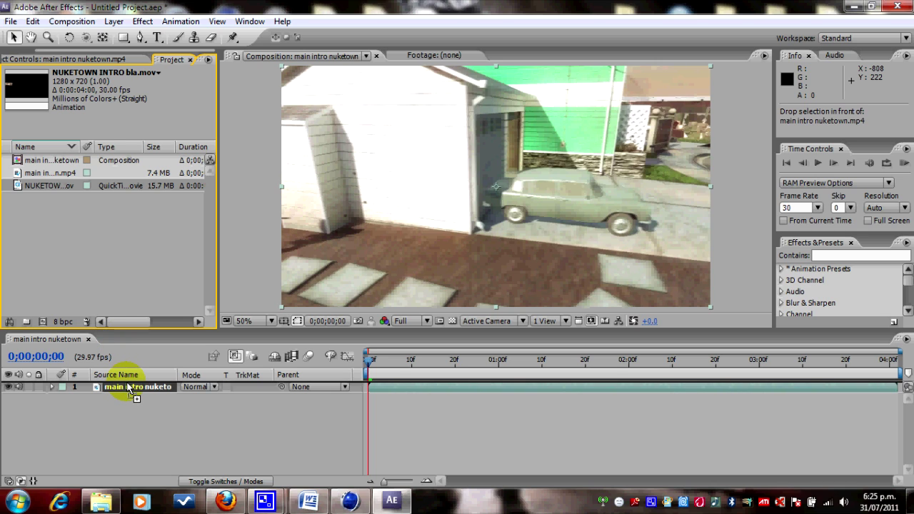
{"action": "left_click_drag", "start_coordinate": [128, 390], "coordinate": [129, 389]}
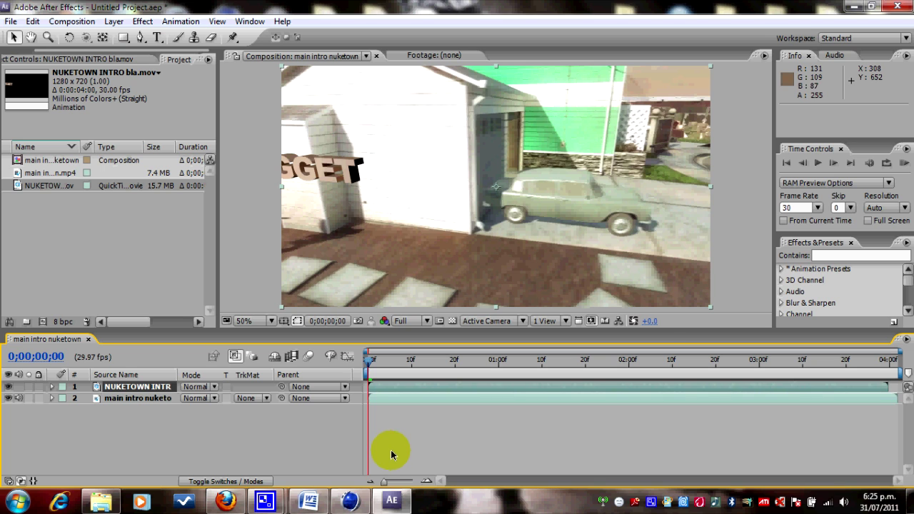
RAM-preview the composite, stop it, and scrub to about 0;00;01;03 to check the text
{"action": "left_click", "coordinate": [905, 163]}
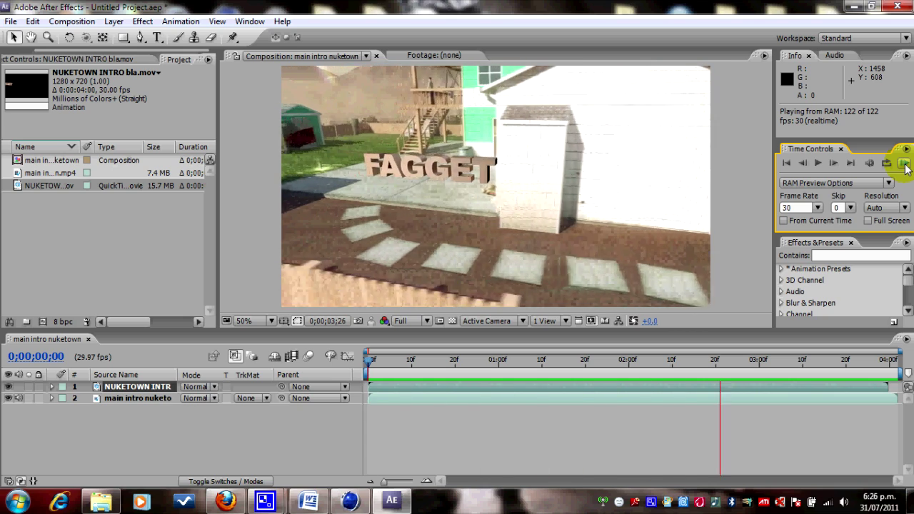
{"action": "left_click", "coordinate": [819, 165]}
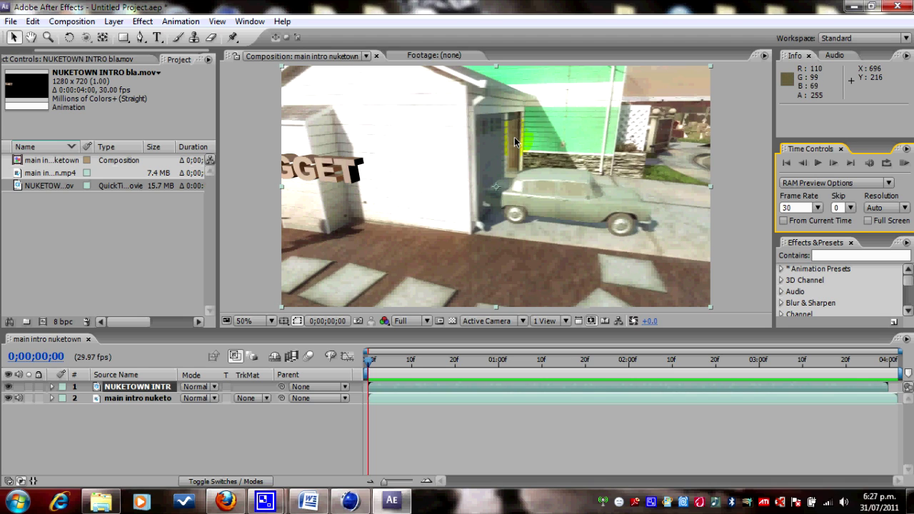
{"action": "left_click_drag", "start_coordinate": [370, 366], "coordinate": [513, 396]}
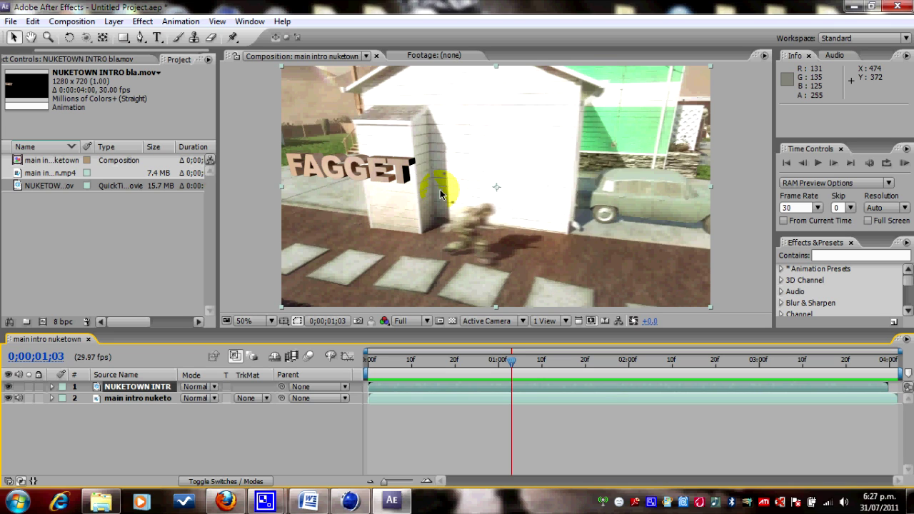
Set the main intro nuketown composition's frame rate to 30 fps in Composition Settings
{"action": "left_click", "coordinate": [77, 24]}
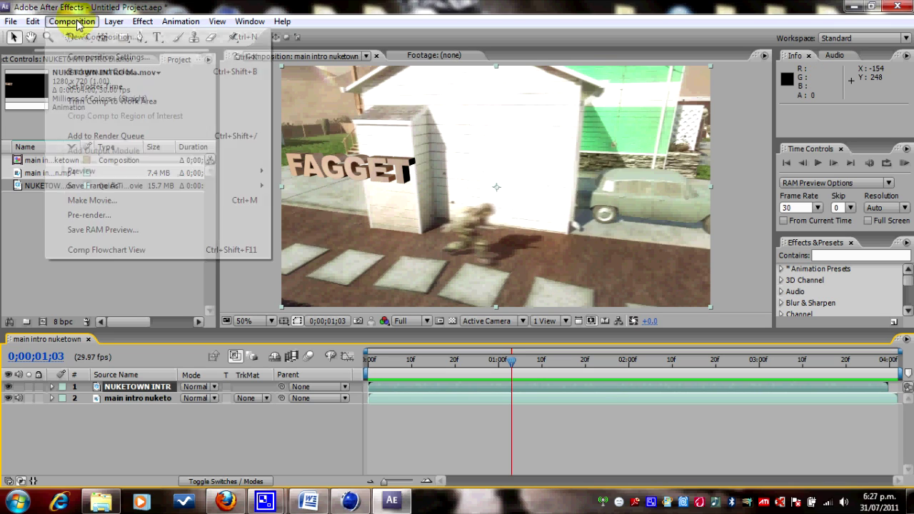
{"action": "left_click", "coordinate": [141, 60]}
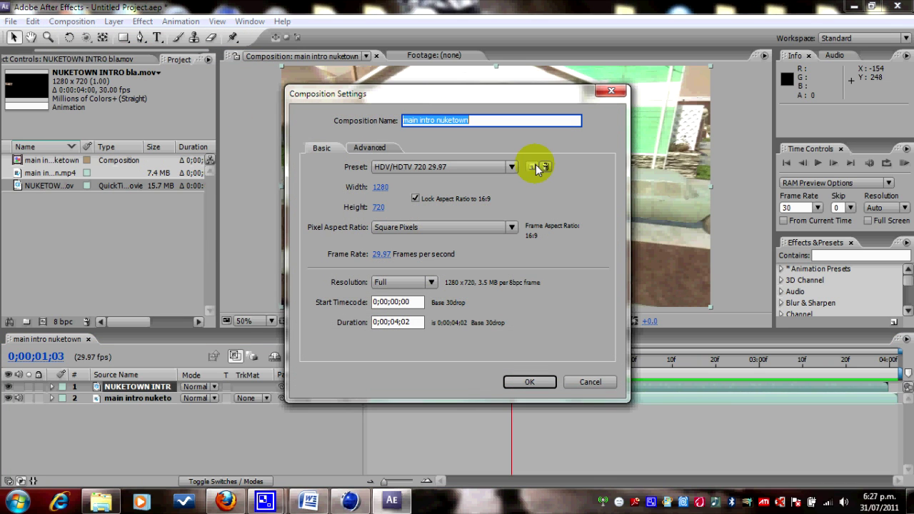
{"action": "left_click", "coordinate": [381, 255]}
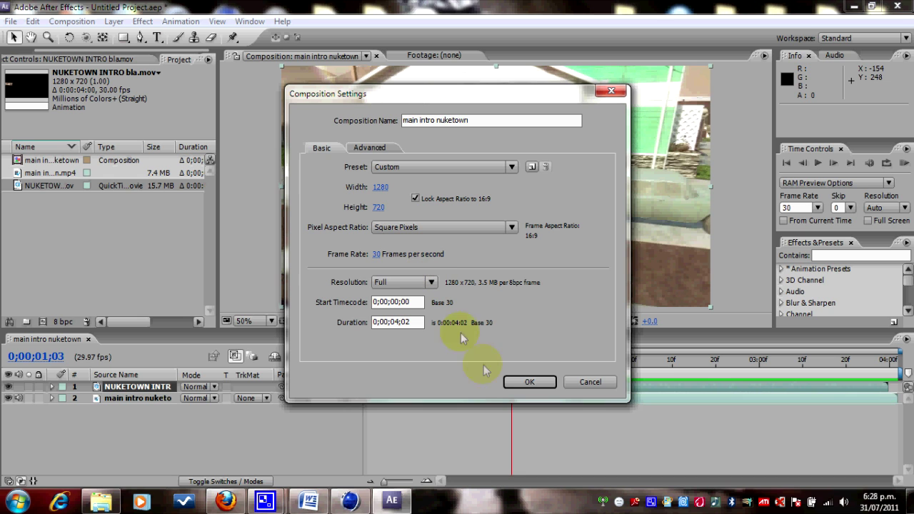
{"action": "left_click", "coordinate": [528, 382]}
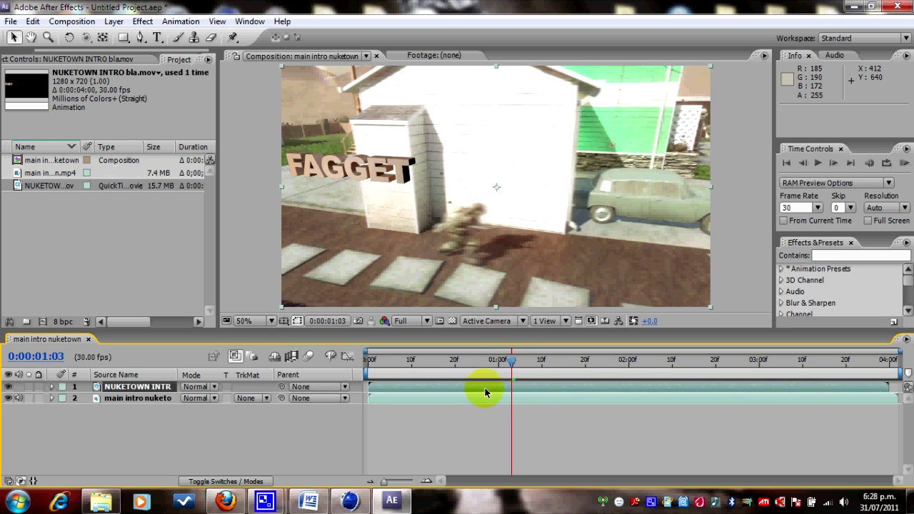
{"action": "left_click_drag", "start_coordinate": [514, 364], "coordinate": [577, 382]}
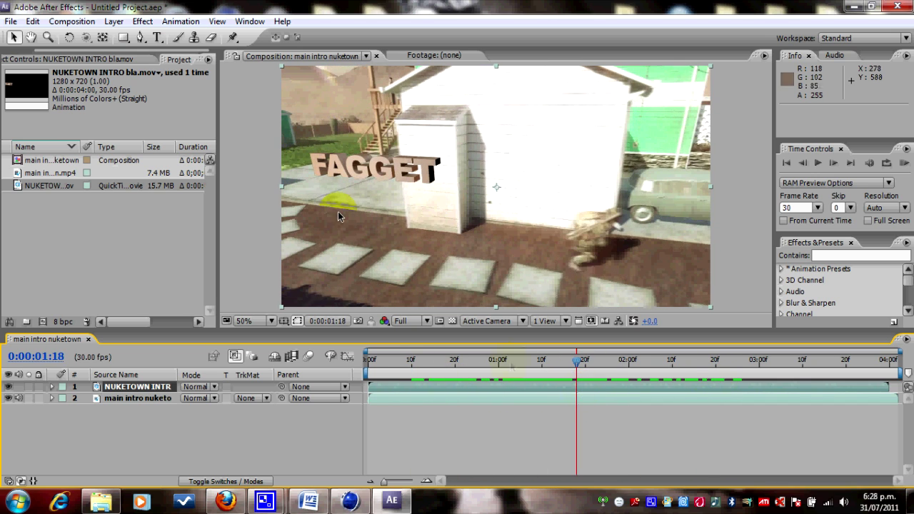
Add the composition to the Render Queue with QuickTime Movie as the output format
{"action": "left_click", "coordinate": [86, 22]}
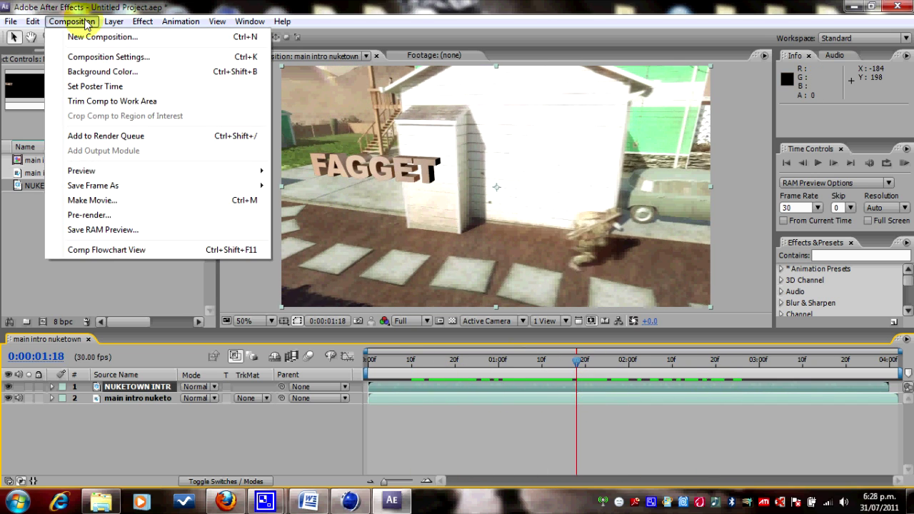
{"action": "left_click", "coordinate": [136, 137]}
{"action": "left_click", "coordinate": [420, 261]}
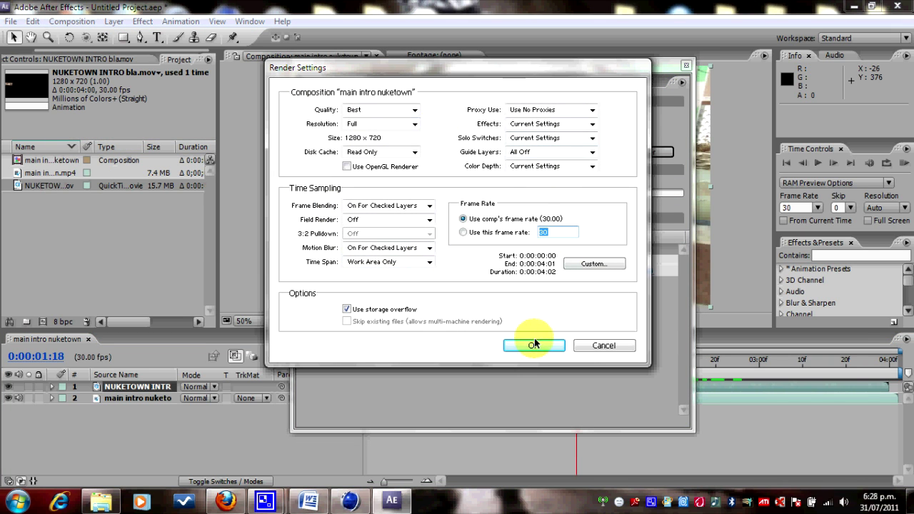
{"action": "left_click", "coordinate": [533, 346]}
{"action": "left_click", "coordinate": [405, 271]}
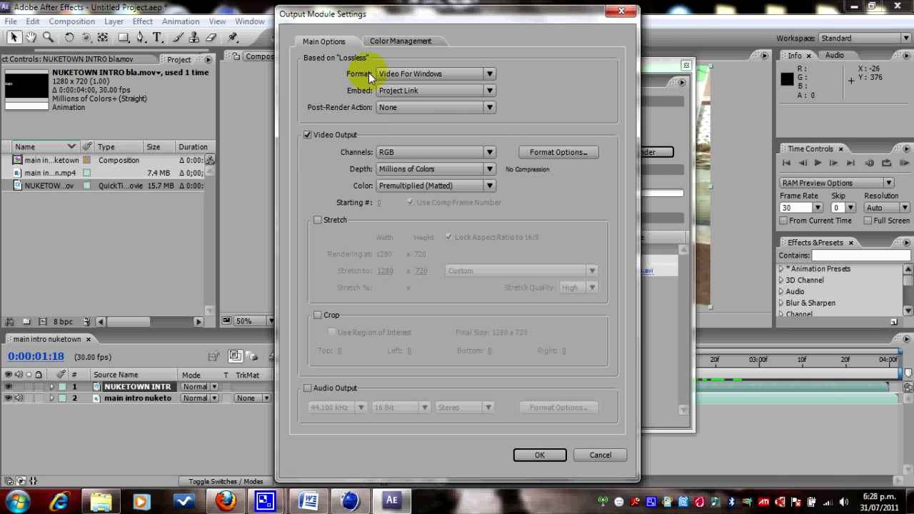
{"action": "left_click", "coordinate": [490, 73]}
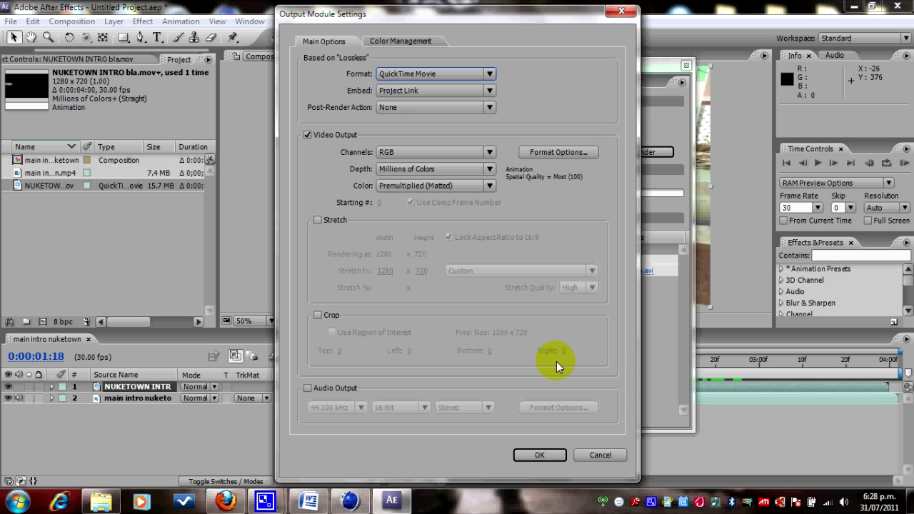
{"action": "left_click", "coordinate": [534, 457]}
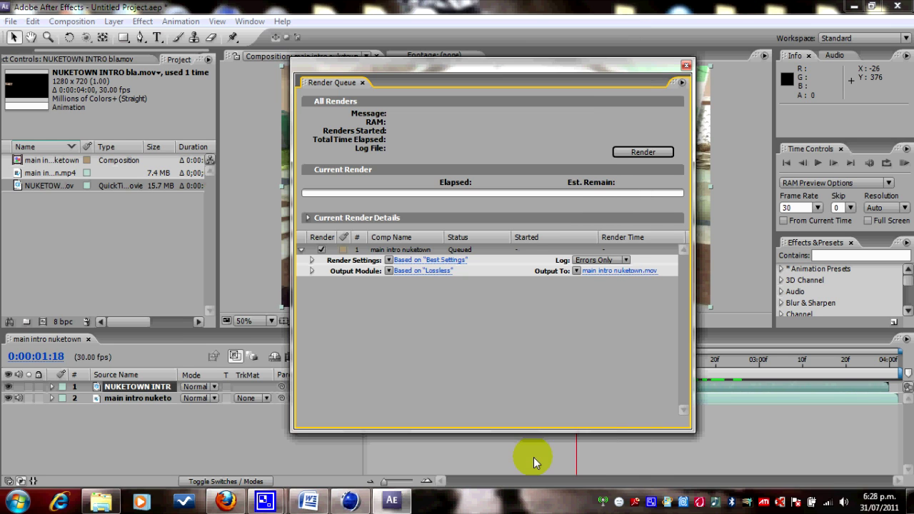
Output the render to the Desktop as Nuketown intro BLA.mov and start rendering
{"action": "left_click", "coordinate": [619, 272]}
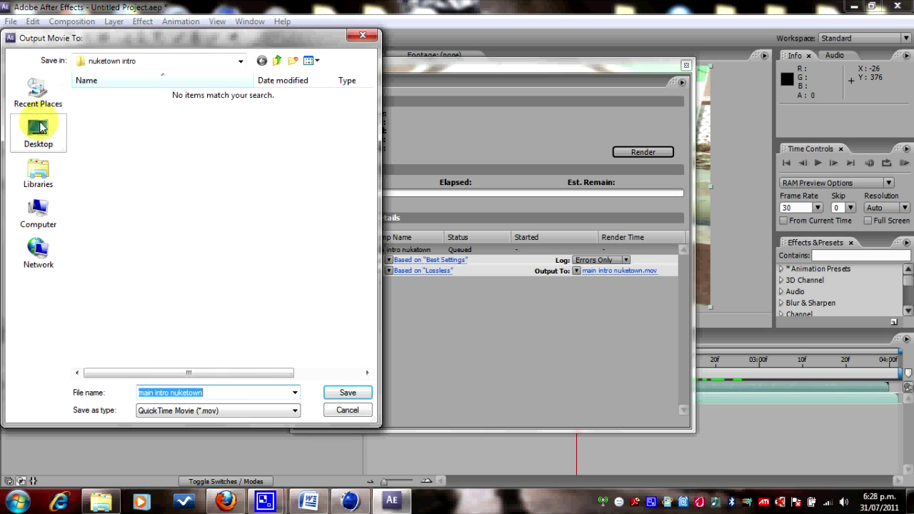
{"action": "left_click", "coordinate": [38, 132]}
{"action": "left_click_drag", "start_coordinate": [231, 392], "coordinate": [137, 392]}
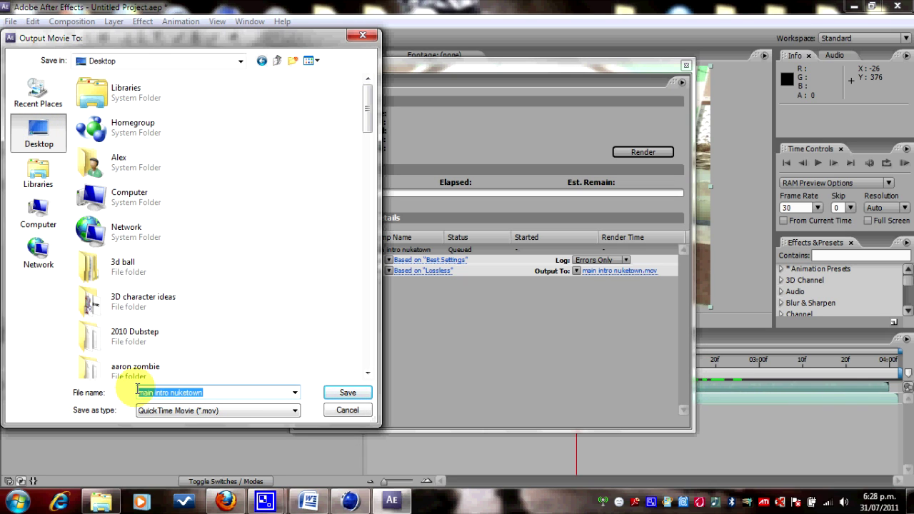
{"action": "type", "text": "Nuketown intro BLA"}
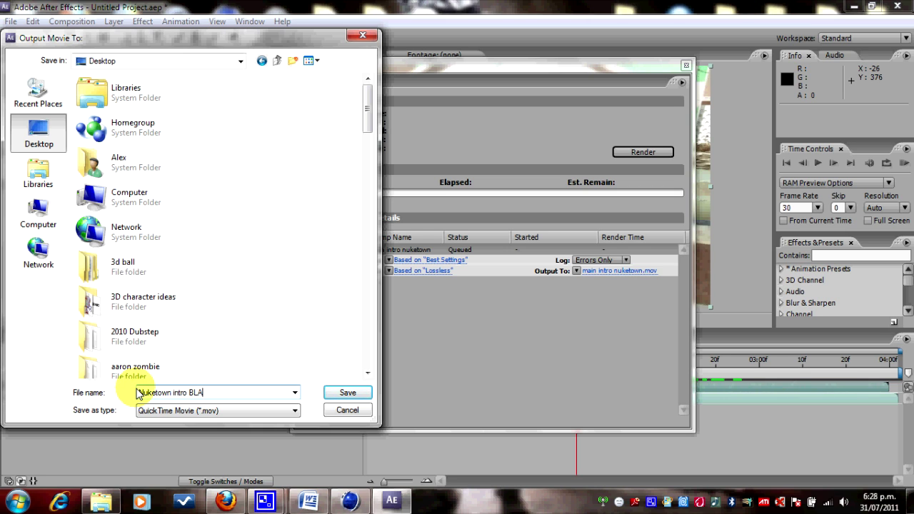
{"action": "key", "text": "Return"}
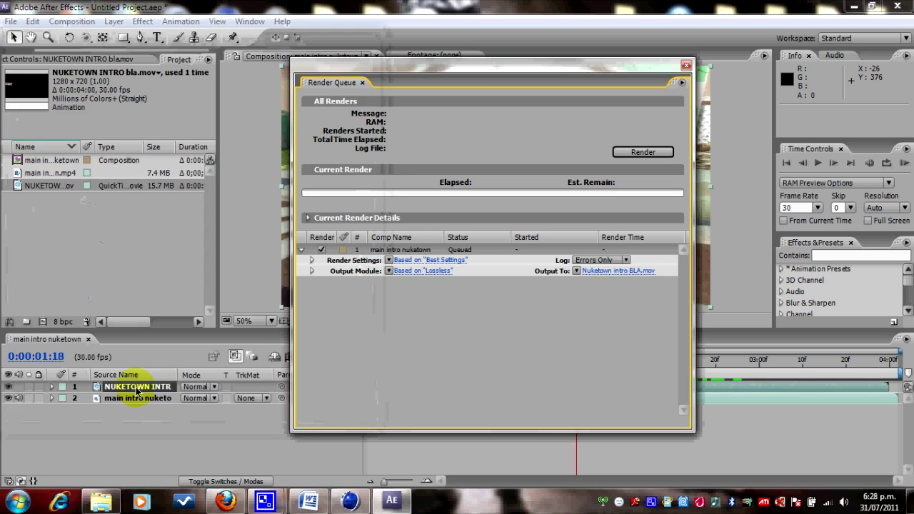
{"action": "left_click", "coordinate": [636, 153]}
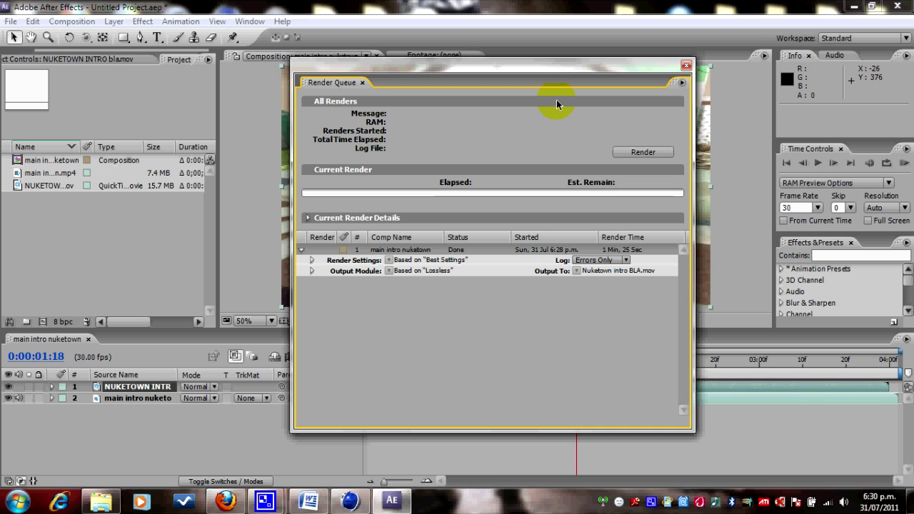
Close the finished Render Queue, then restore After Effects from the taskbar
{"action": "left_click", "coordinate": [687, 68]}
{"action": "left_click", "coordinate": [855, 5]}
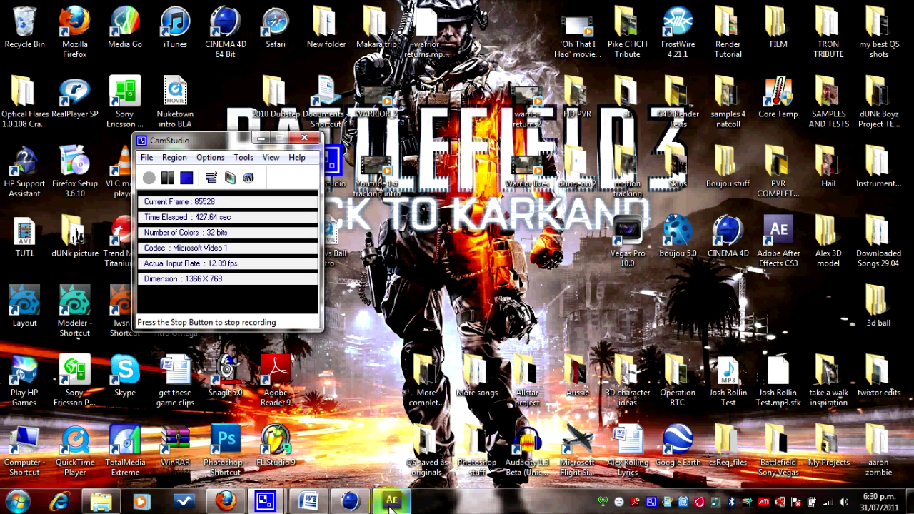
{"action": "mouse_move", "coordinate": [391, 509]}
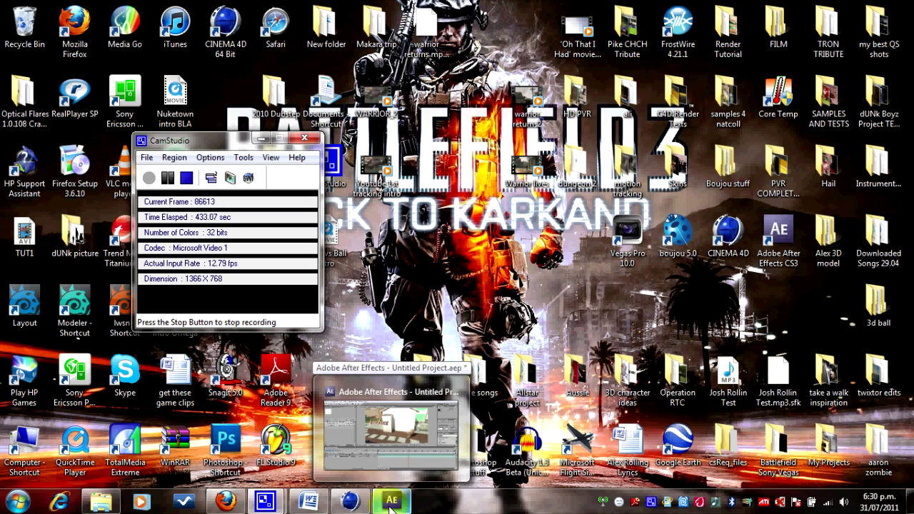
{"action": "left_click", "coordinate": [390, 509]}
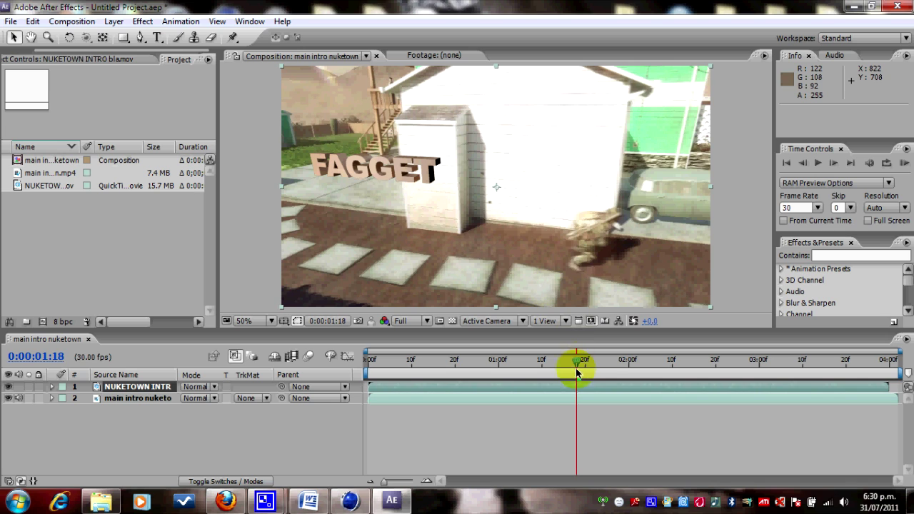
{"action": "left_click_drag", "start_coordinate": [579, 368], "coordinate": [572, 363]}
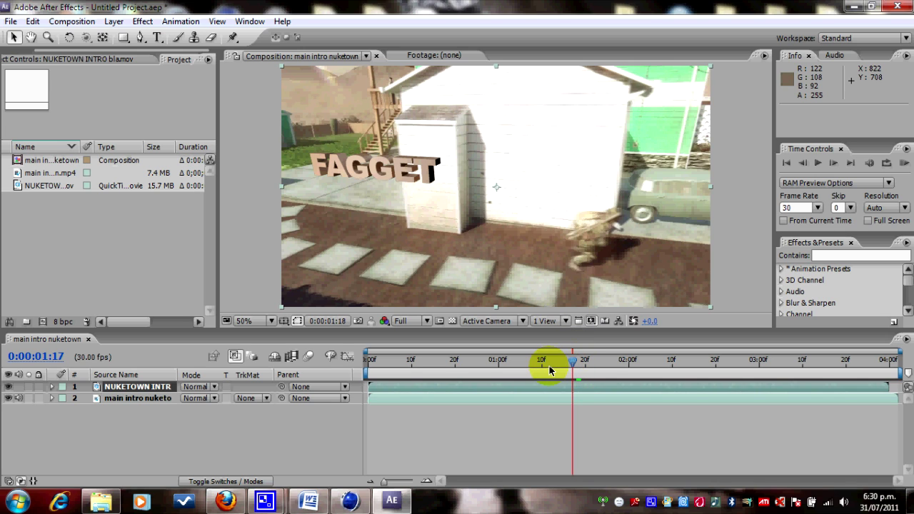
{"action": "left_click", "coordinate": [416, 362]}
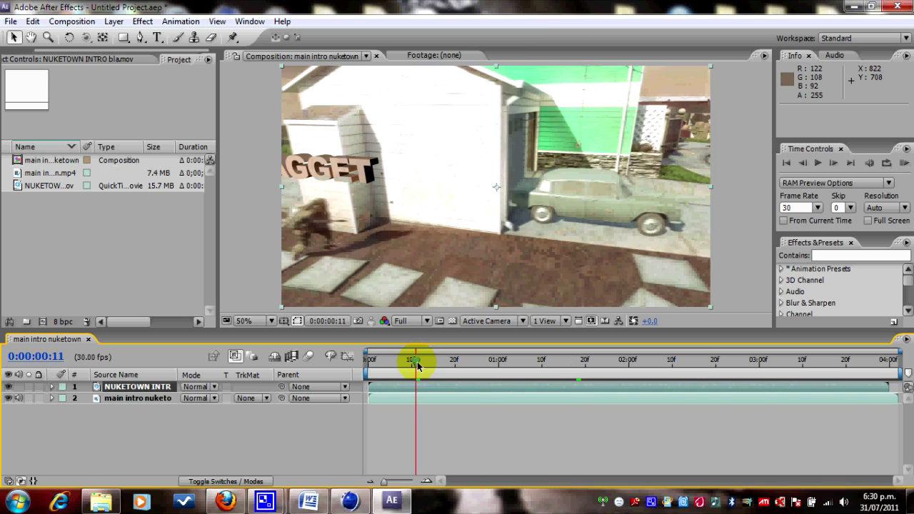
{"action": "left_click_drag", "start_coordinate": [418, 366], "coordinate": [448, 365]}
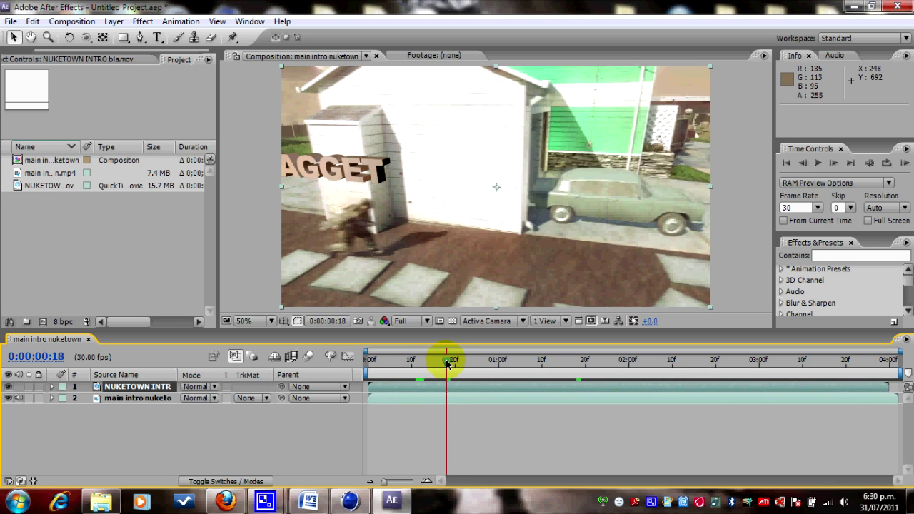
{"action": "left_click_drag", "start_coordinate": [447, 364], "coordinate": [708, 410]}
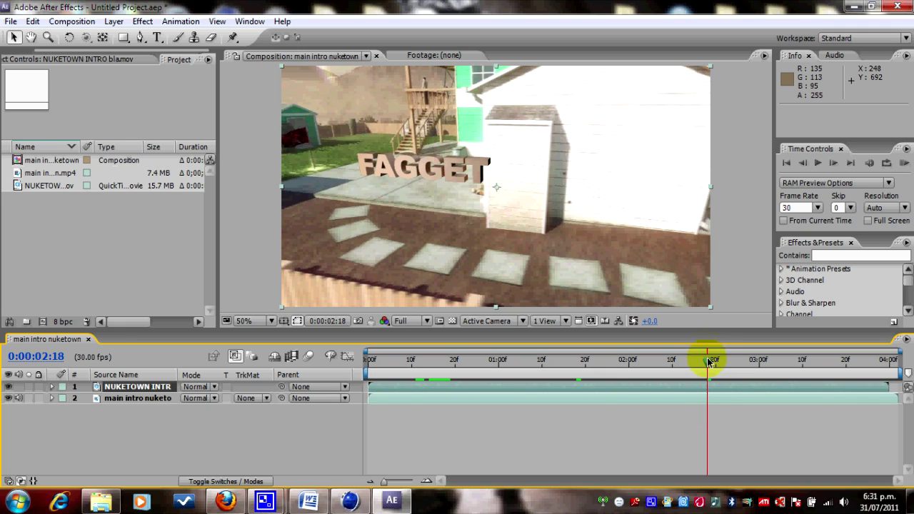
{"action": "left_click_drag", "start_coordinate": [709, 365], "coordinate": [607, 364]}
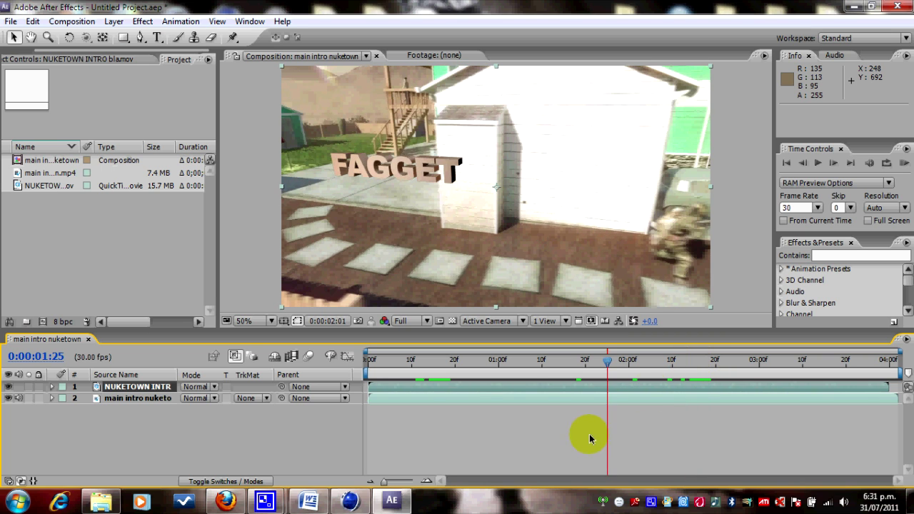
{"action": "left_click_drag", "start_coordinate": [517, 427], "coordinate": [608, 434]}
{"action": "left_click_drag", "start_coordinate": [752, 439], "coordinate": [712, 431]}
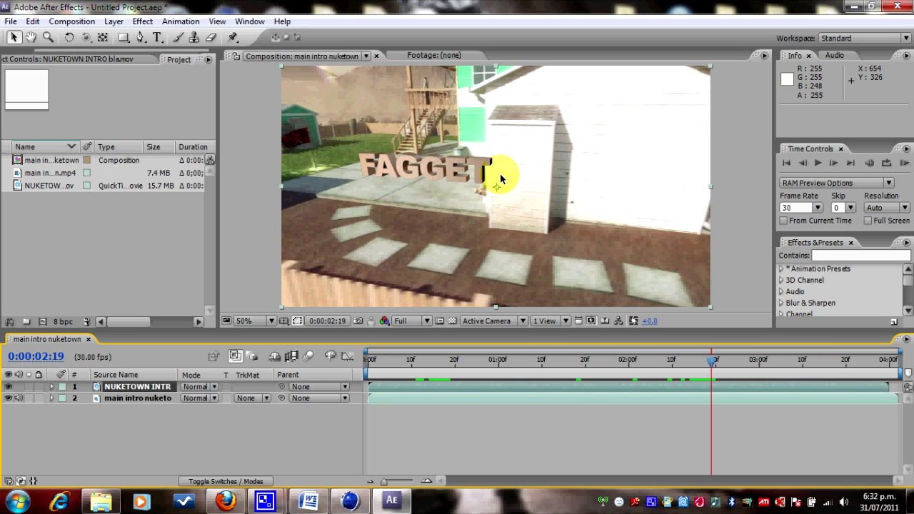
Review an earlier frame of the composite, then minimize After Effects to the desktop
{"action": "left_click", "coordinate": [565, 366]}
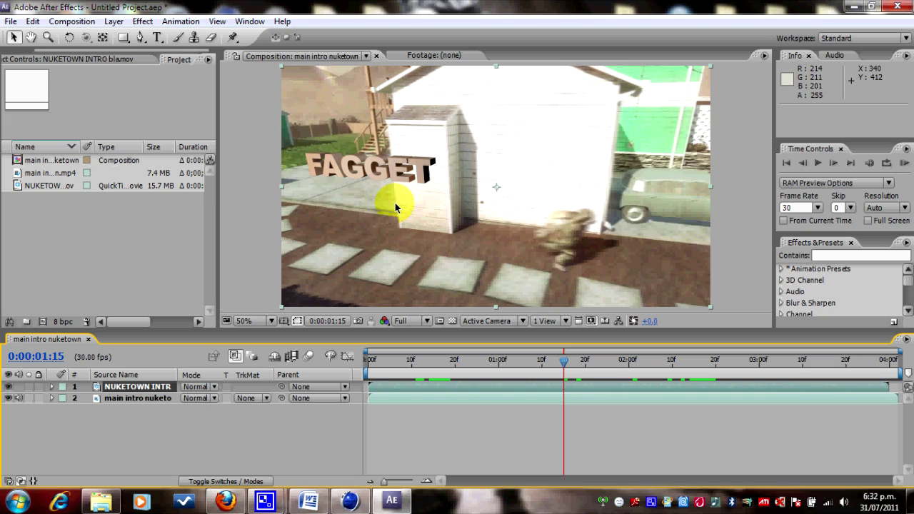
{"action": "left_click", "coordinate": [857, 6]}
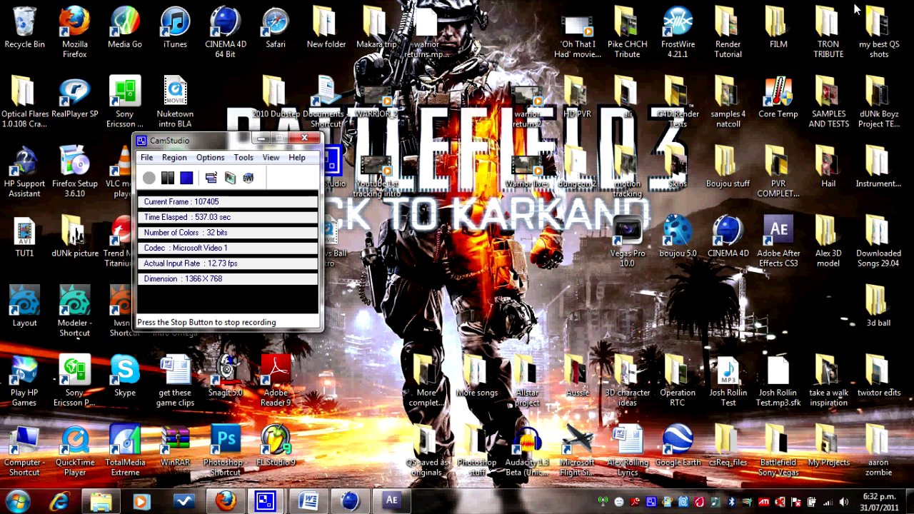
{"action": "left_click", "coordinate": [395, 506]}
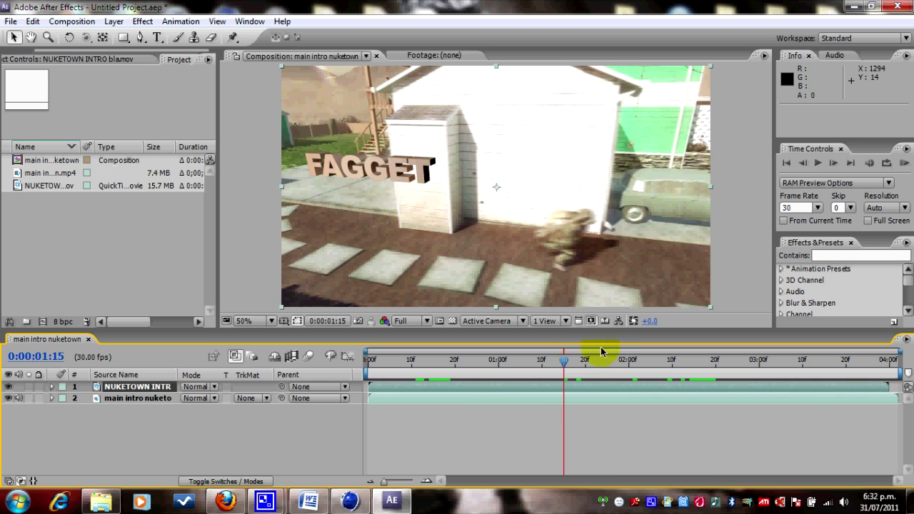
{"action": "left_click_drag", "start_coordinate": [564, 366], "coordinate": [477, 363]}
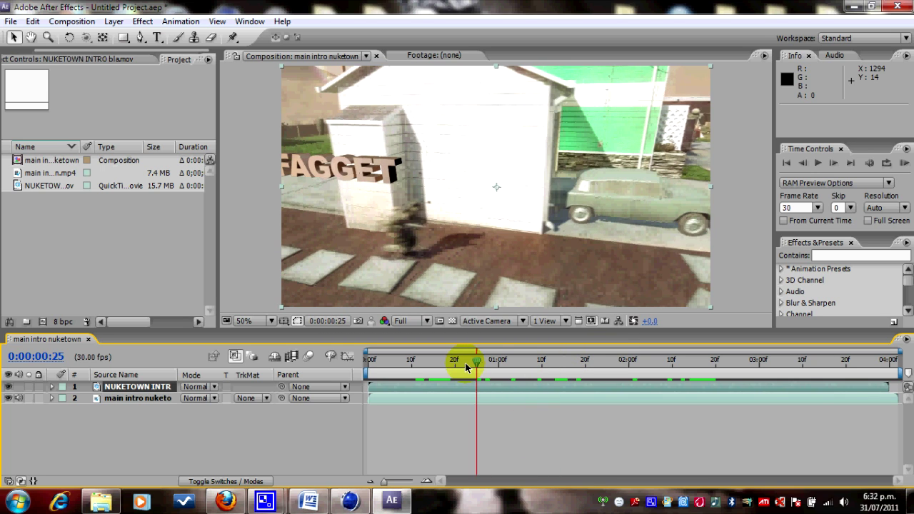
{"action": "left_click", "coordinate": [855, 9]}
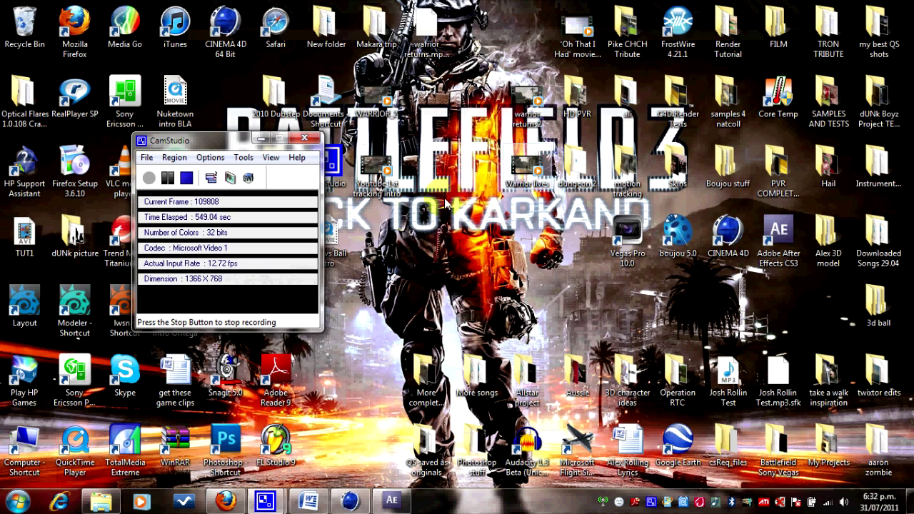